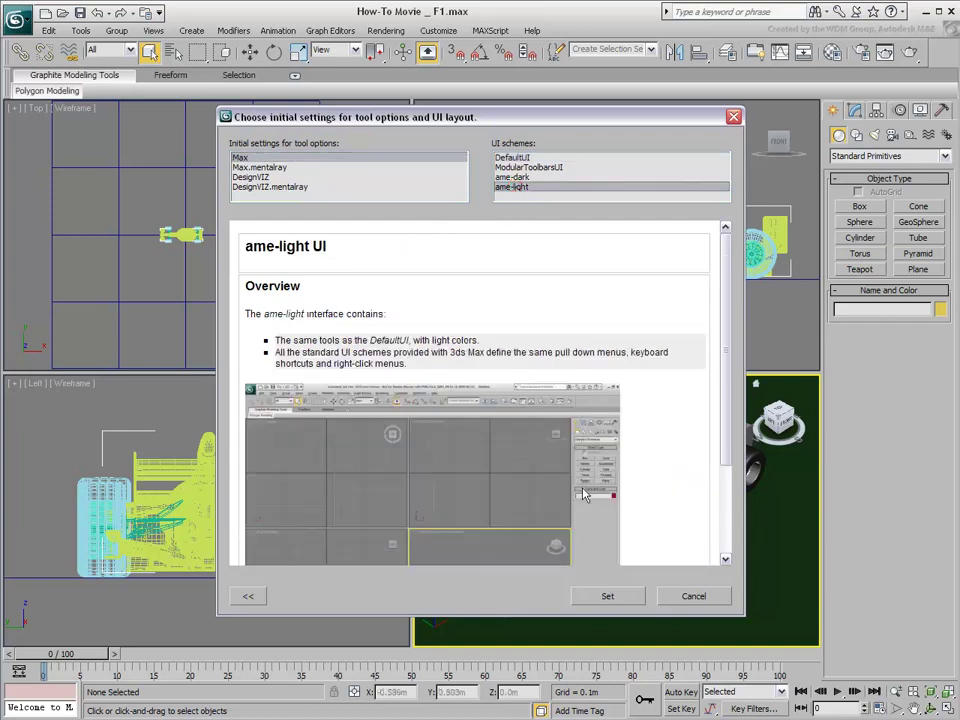
# Apply the Max tool defaults with the ame-light UI scheme and acknowledge the restart notice.
pyautogui.click(592, 597)
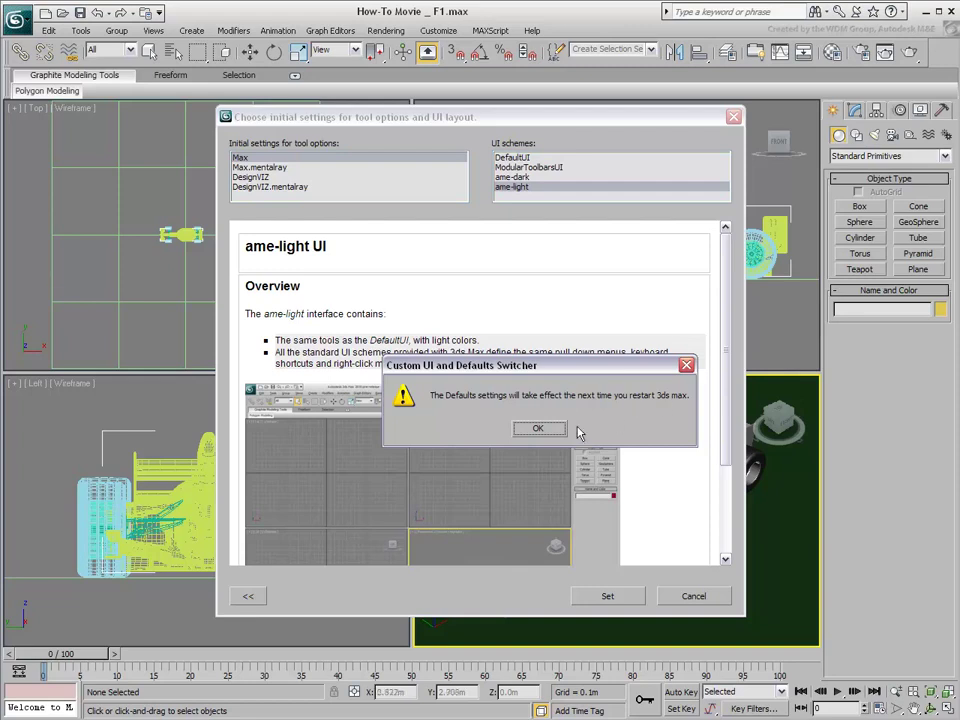
pyautogui.click(537, 428)
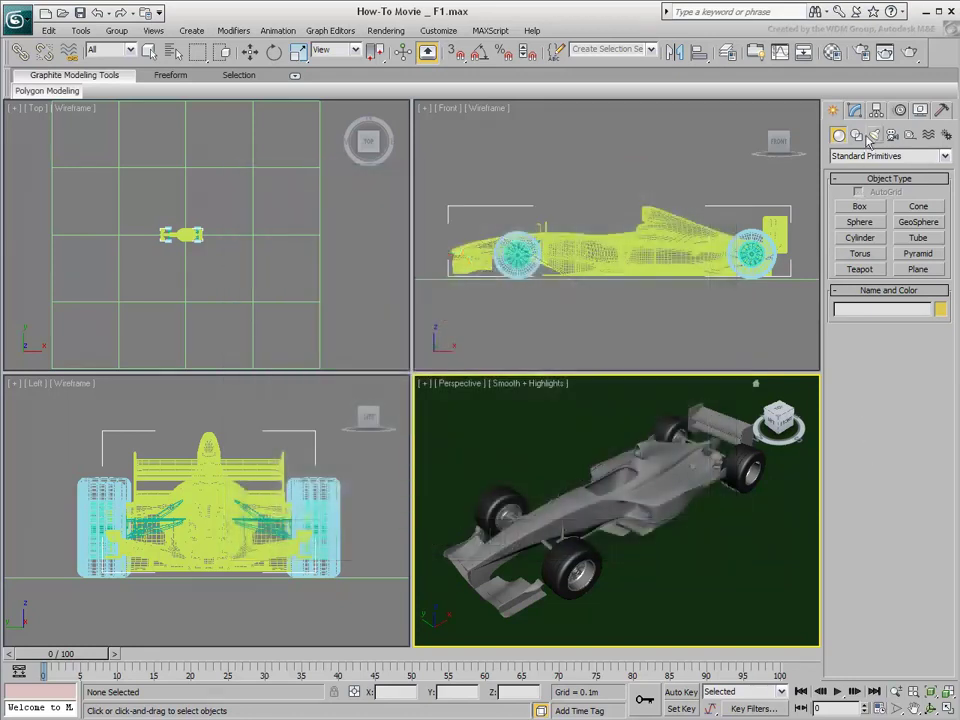
# Create a standard Target Direct light in the Front view, aimed down at the car from above its nose, with a target distance of about 10.7 m.
pyautogui.click(876, 136)
pyautogui.click(886, 156)
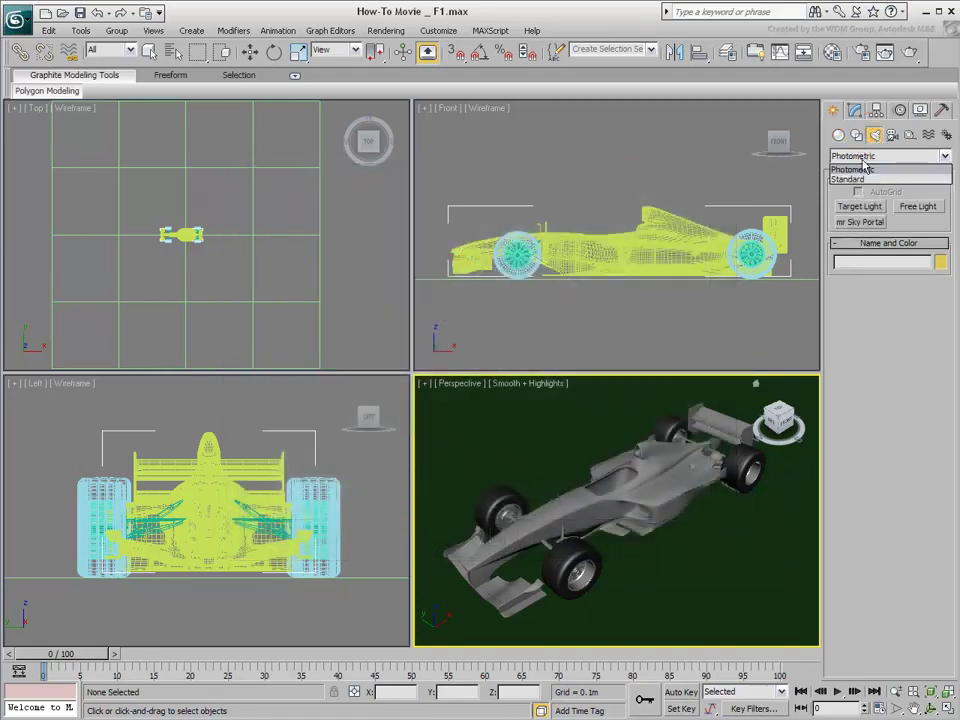
pyautogui.click(857, 180)
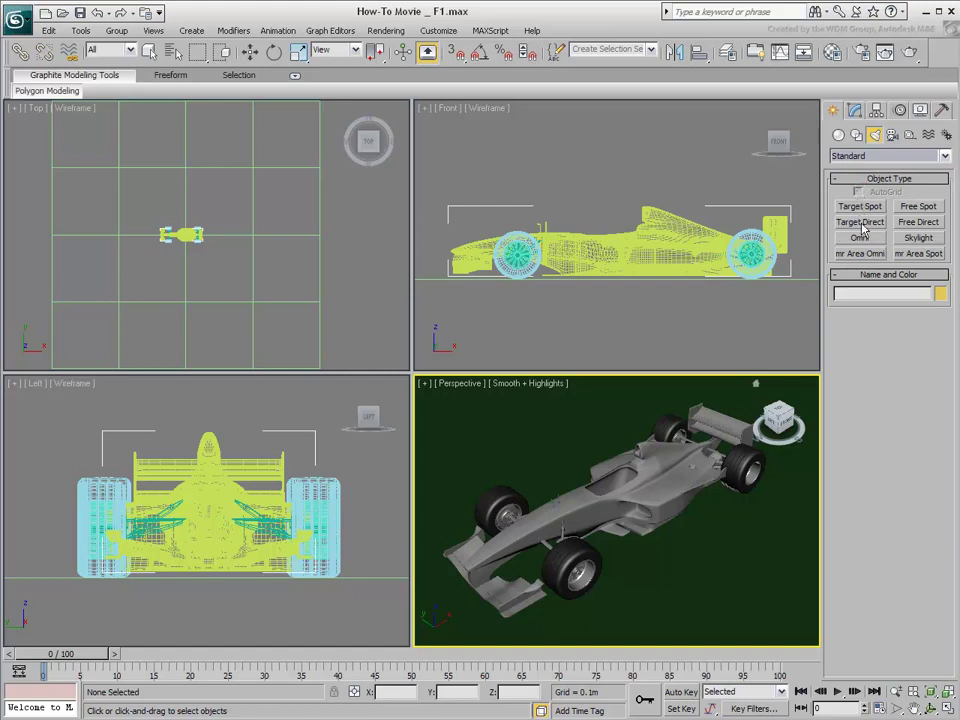
pyautogui.click(862, 224)
pyautogui.scroll(-3, 643, 250)
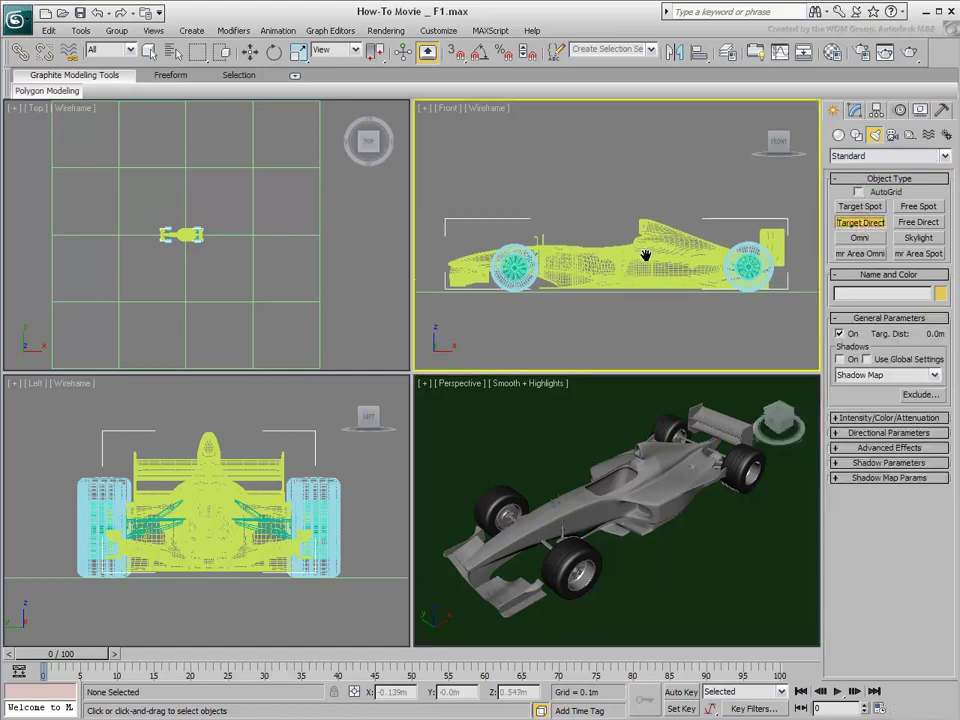
pyautogui.scroll(-2, 645, 264)
pyautogui.moveTo(647, 221); pyautogui.dragTo(646, 265, button='middle')
pyautogui.moveTo(489, 170); pyautogui.dragTo(605, 316)
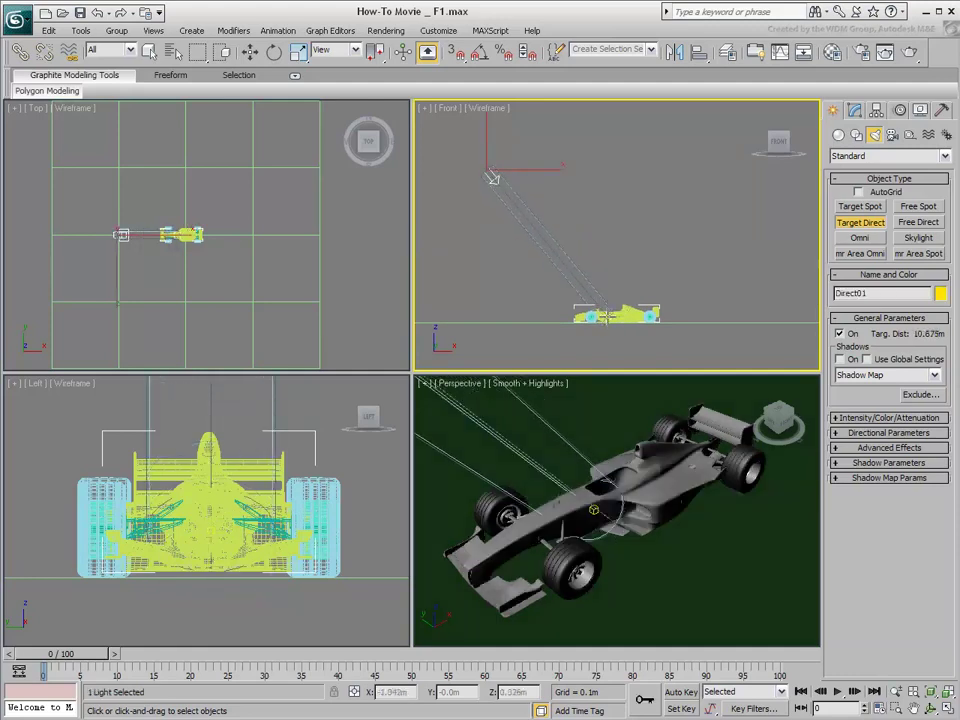
# Move the directional light's source in the Top view along Y to about 7.7 m, so it shines diagonally on the car.
pyautogui.rightClick(129, 221)
pyautogui.rightClick(129, 225)
pyautogui.click(145, 243)
pyautogui.press('w')
pyautogui.moveTo(138, 201); pyautogui.dragTo(145, 145)
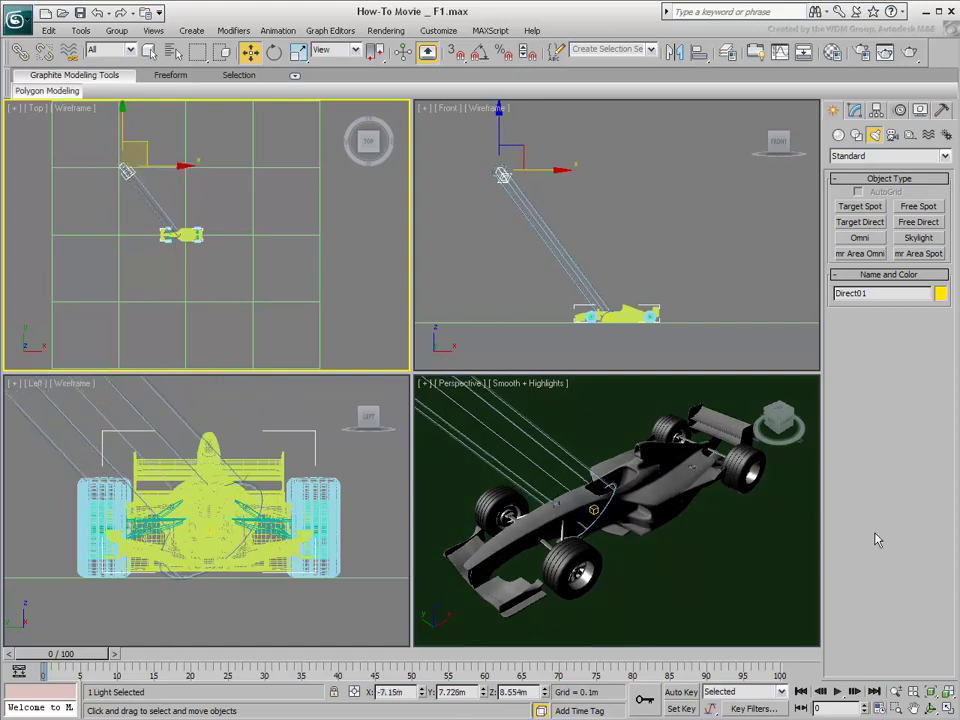
# Enable shadows for the directional light and set their type to Ray Traced Shadows.
pyautogui.click(856, 111)
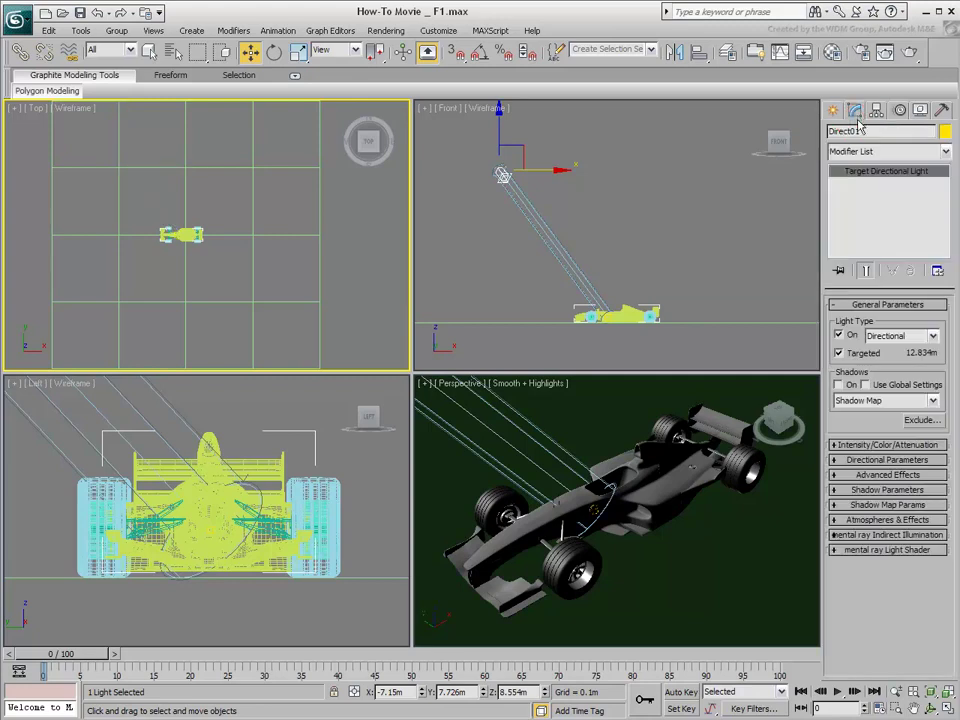
pyautogui.click(838, 386)
pyautogui.click(902, 400)
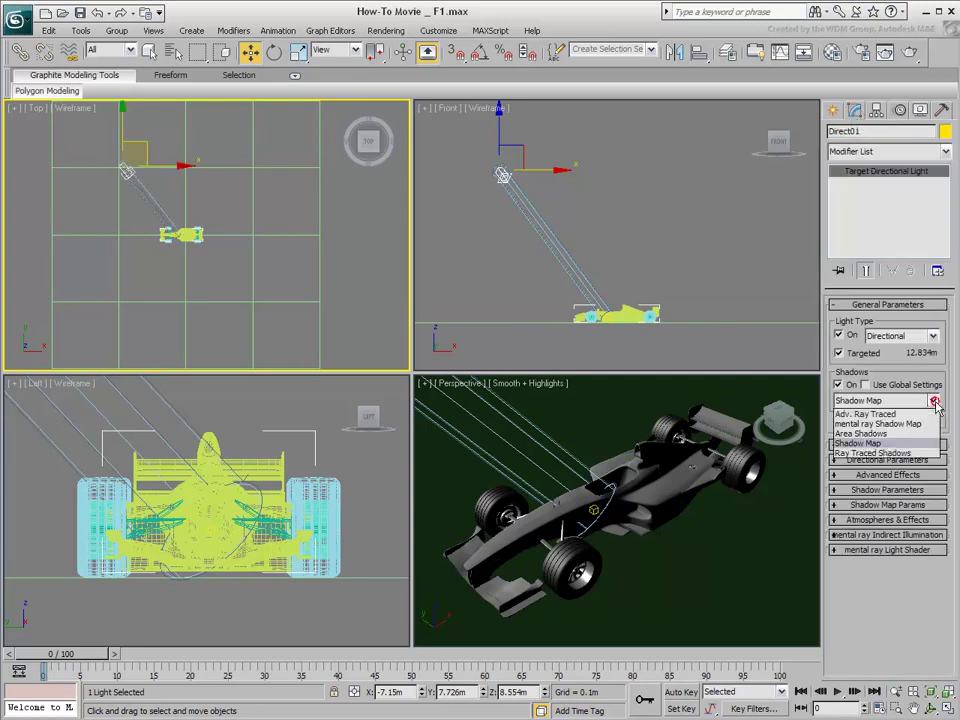
pyautogui.click(864, 456)
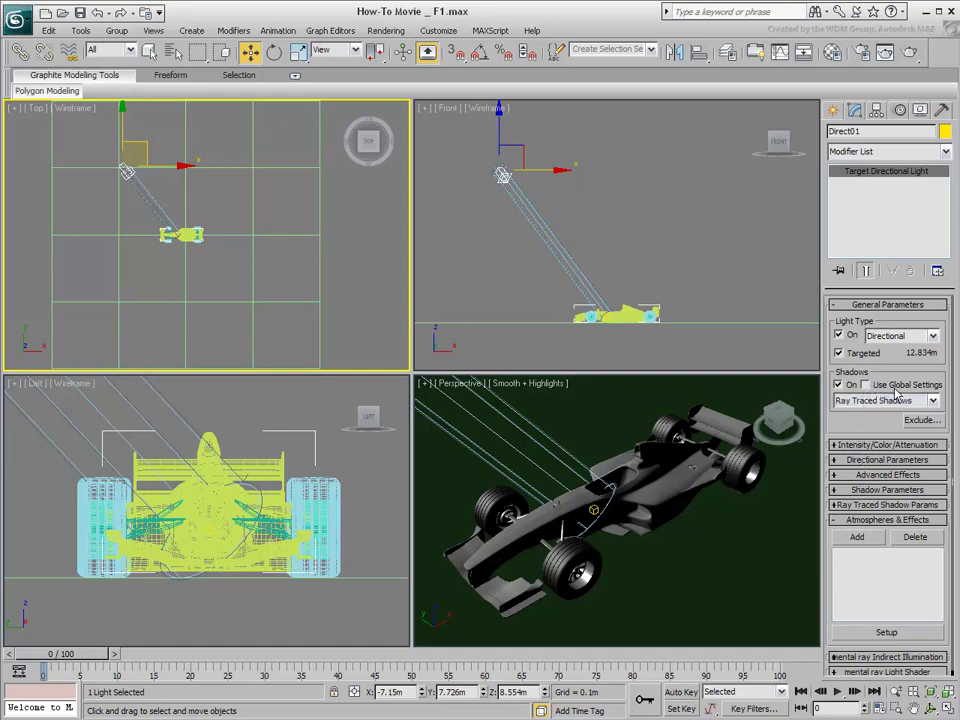
# Set the directional light's intensity multiplier to 1.5.
pyautogui.click(886, 446)
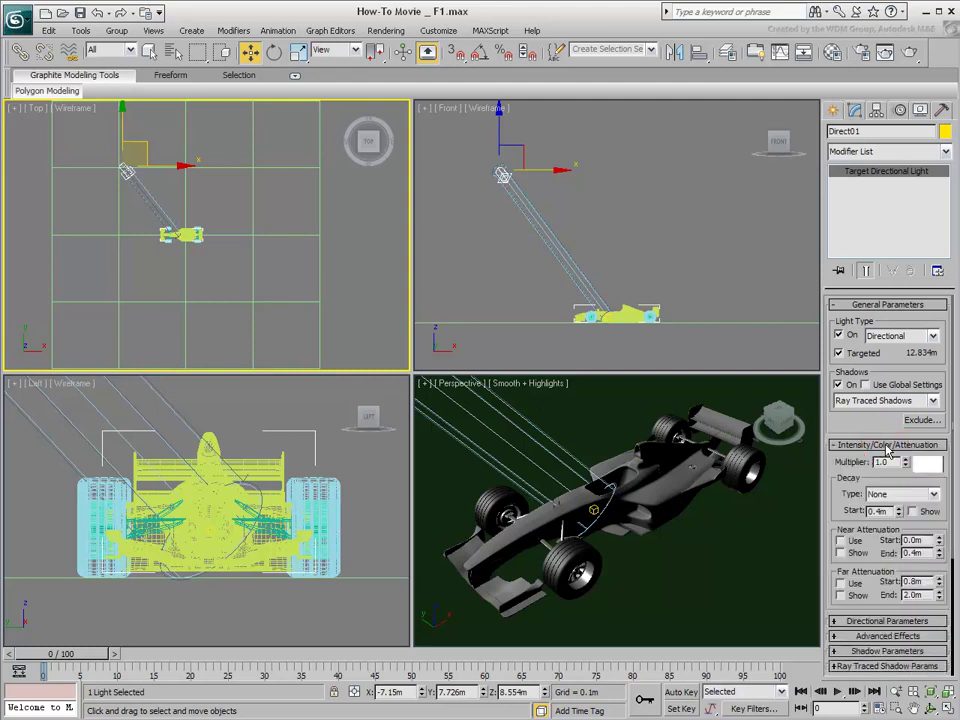
pyautogui.doubleClick(879, 462)
pyautogui.write('1')
pyautogui.press('Return')
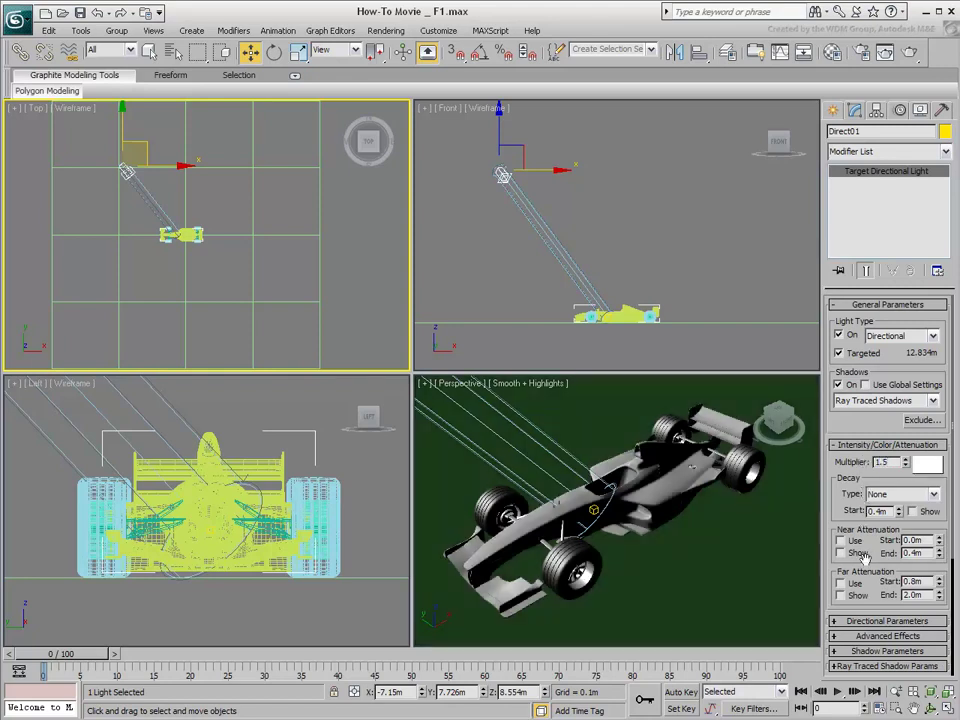
# Widen the directional light's hotspot to about 4.61 m with a falloff of about 4.75 m, and enable Overshoot.
pyautogui.click(875, 621)
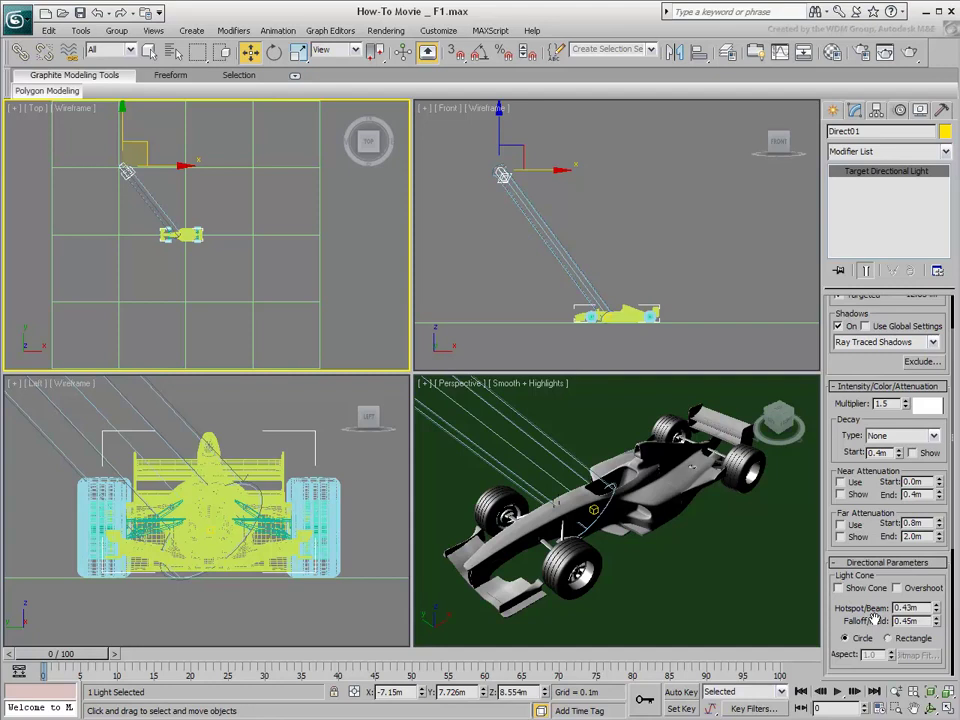
pyautogui.moveTo(936, 607); pyautogui.dragTo(918, 293)
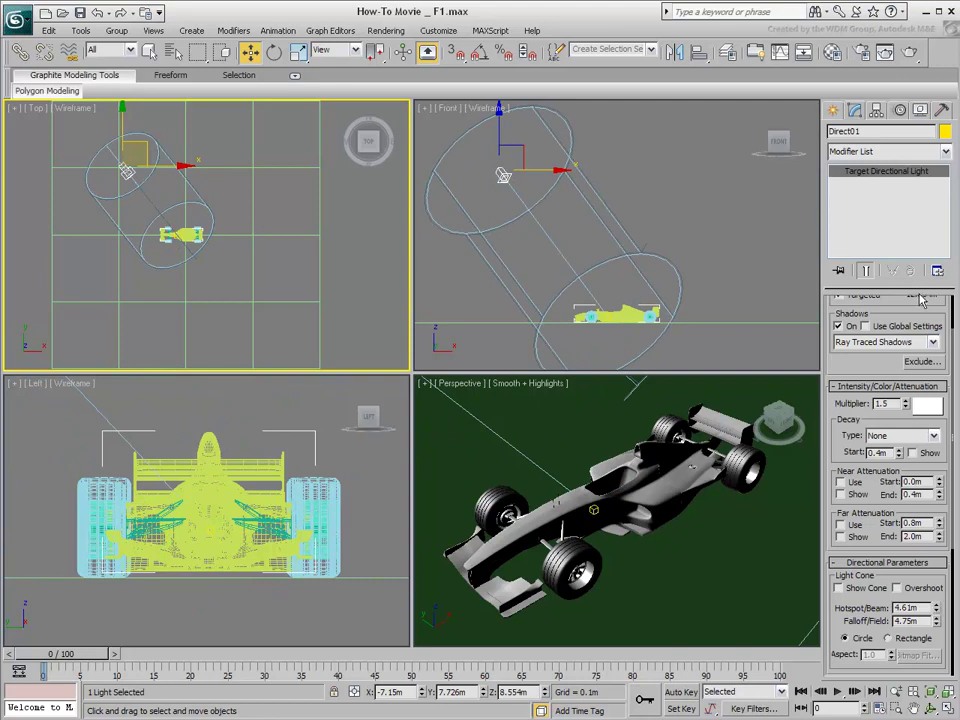
pyautogui.click(898, 589)
# Render the Perspective view to check the car's lighting and shadows, and close the rendered frame.
pyautogui.rightClick(765, 540)
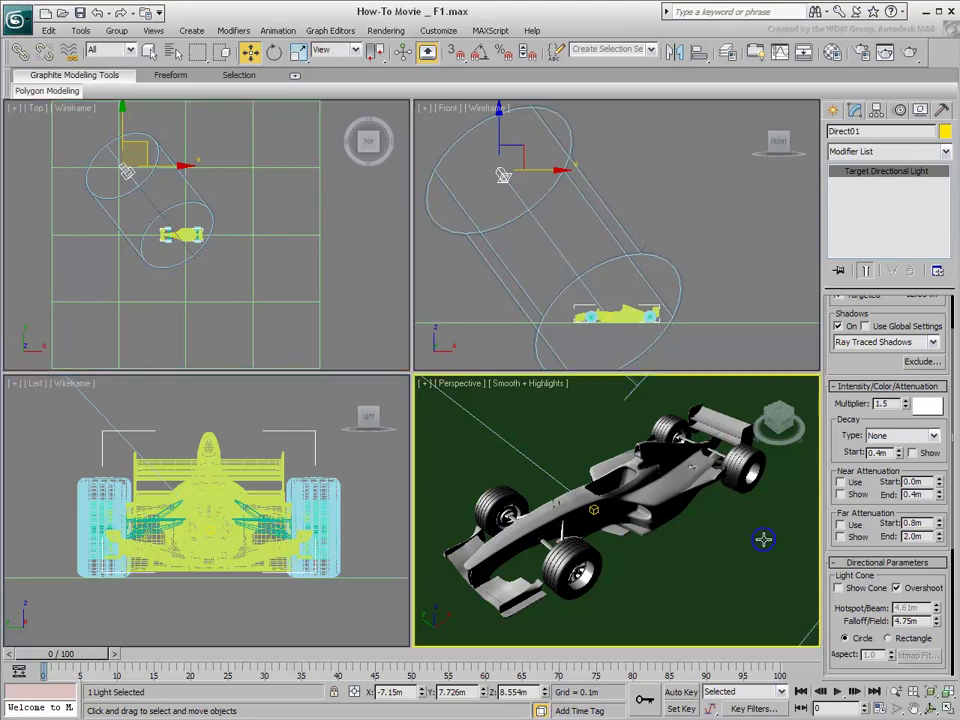
pyautogui.click(911, 54)
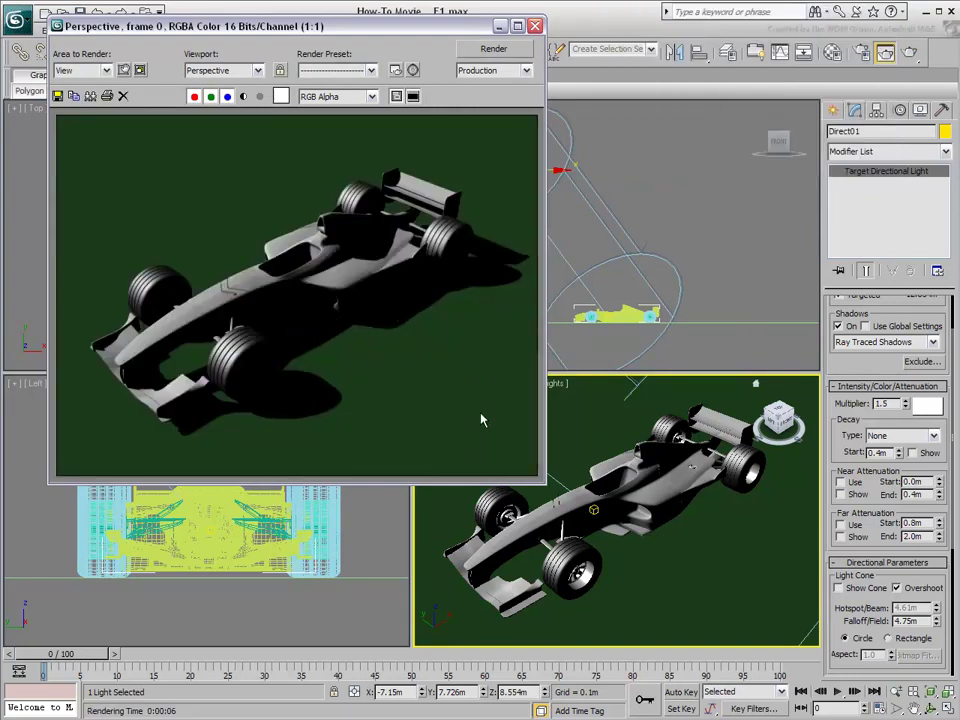
pyautogui.click(535, 27)
# Add an Omni light beside the car's rear in the Top view and lower it to about 1 m below ground in the Front view.
pyautogui.click(833, 110)
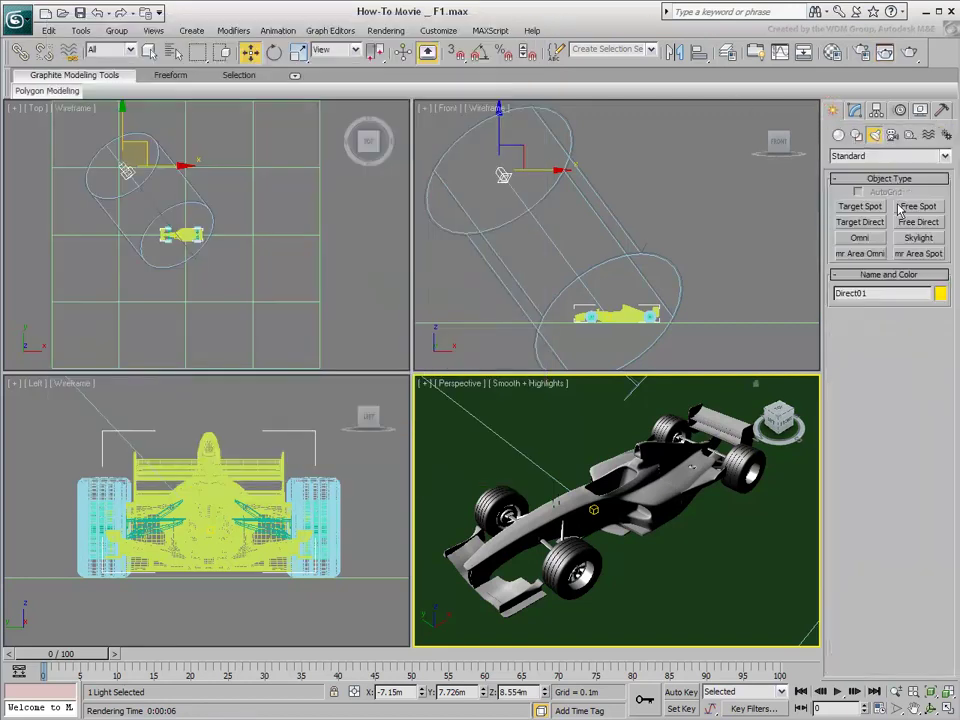
pyautogui.click(859, 238)
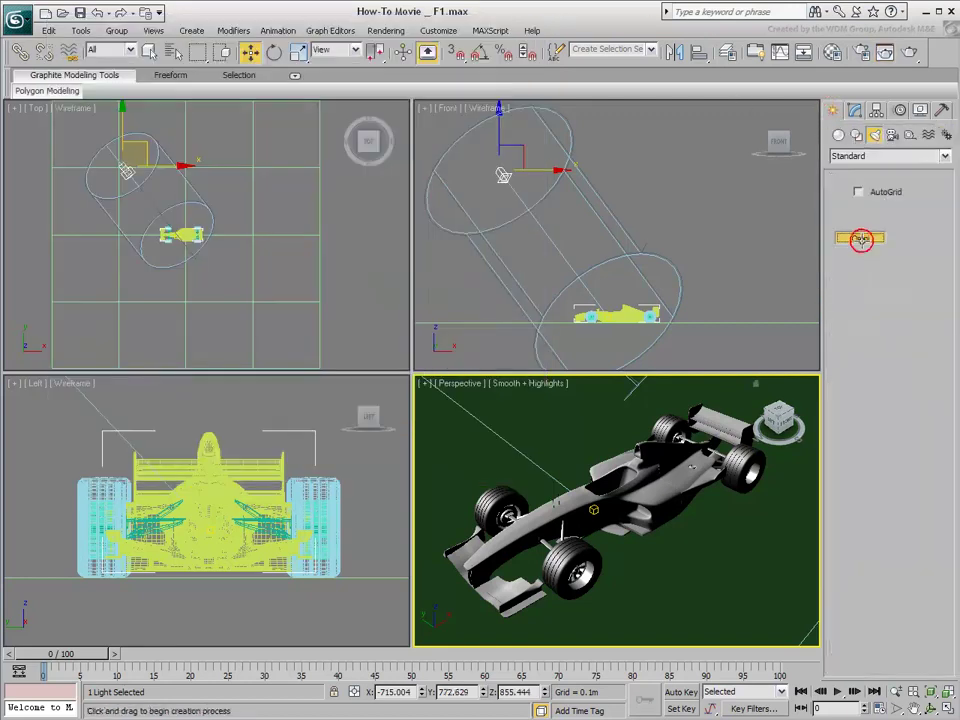
pyautogui.click(199, 263)
pyautogui.rightClick(651, 299)
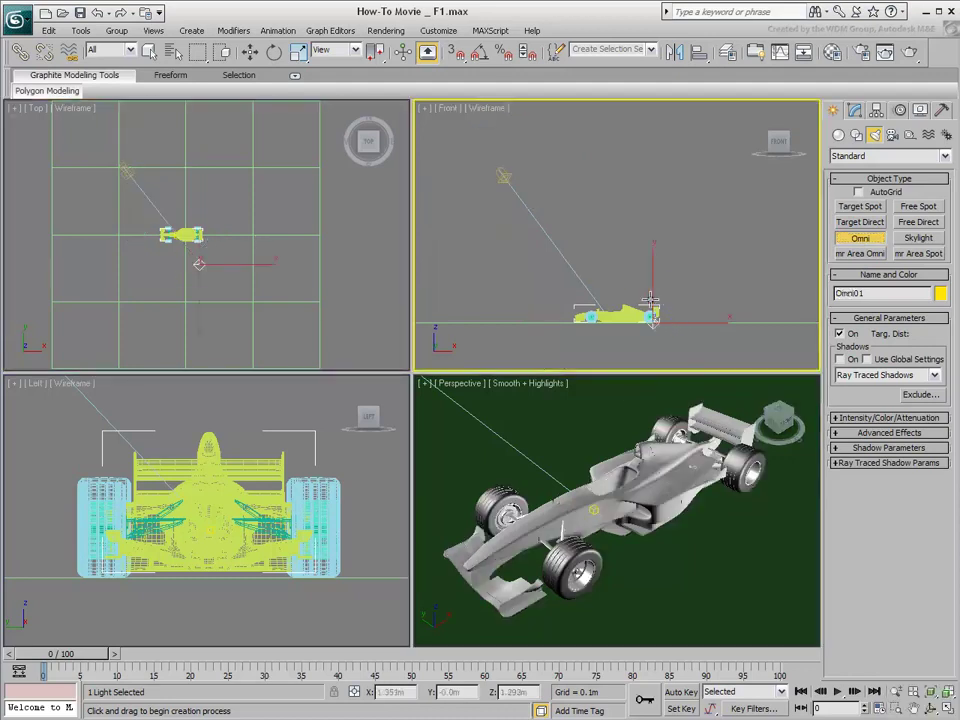
pyautogui.moveTo(651, 299); pyautogui.dragTo(652, 341)
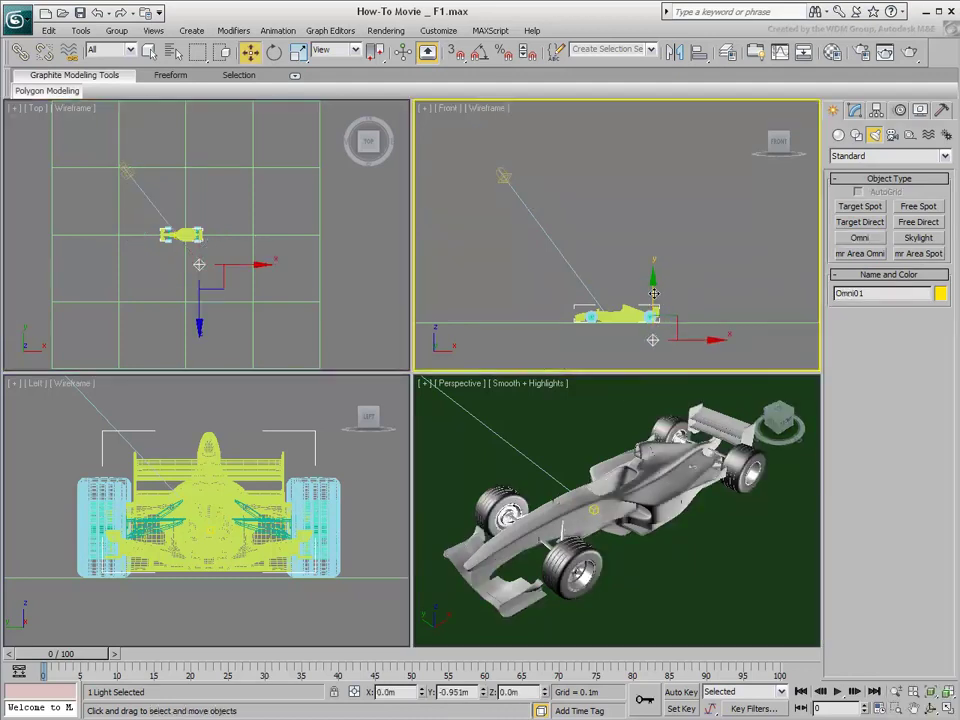
# Set the Omni light's intensity multiplier to 0.5.
pyautogui.click(855, 110)
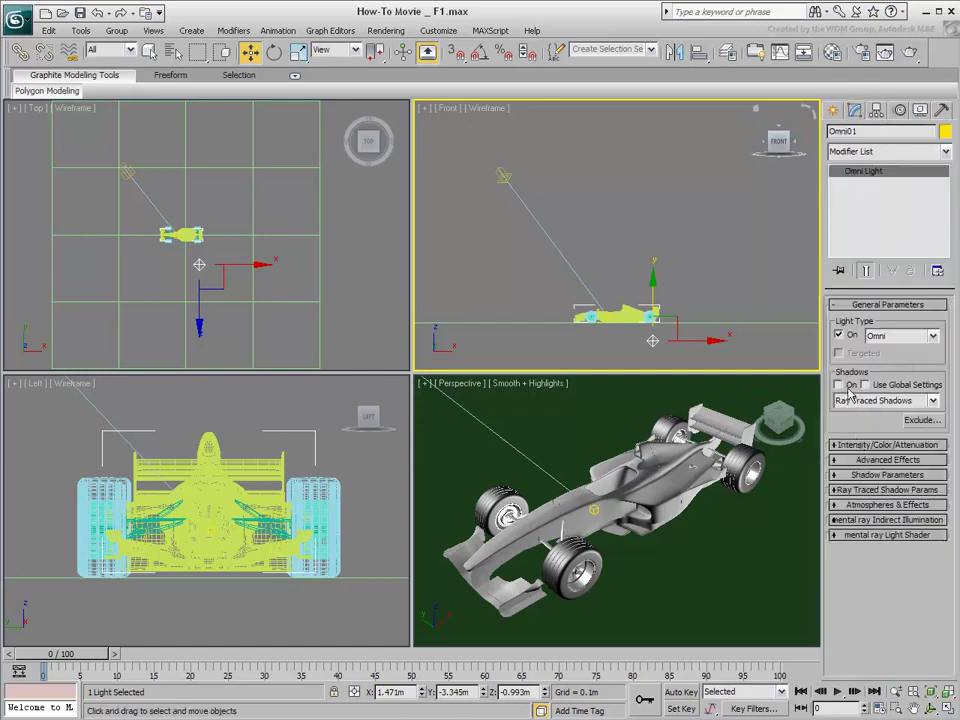
pyautogui.click(887, 444)
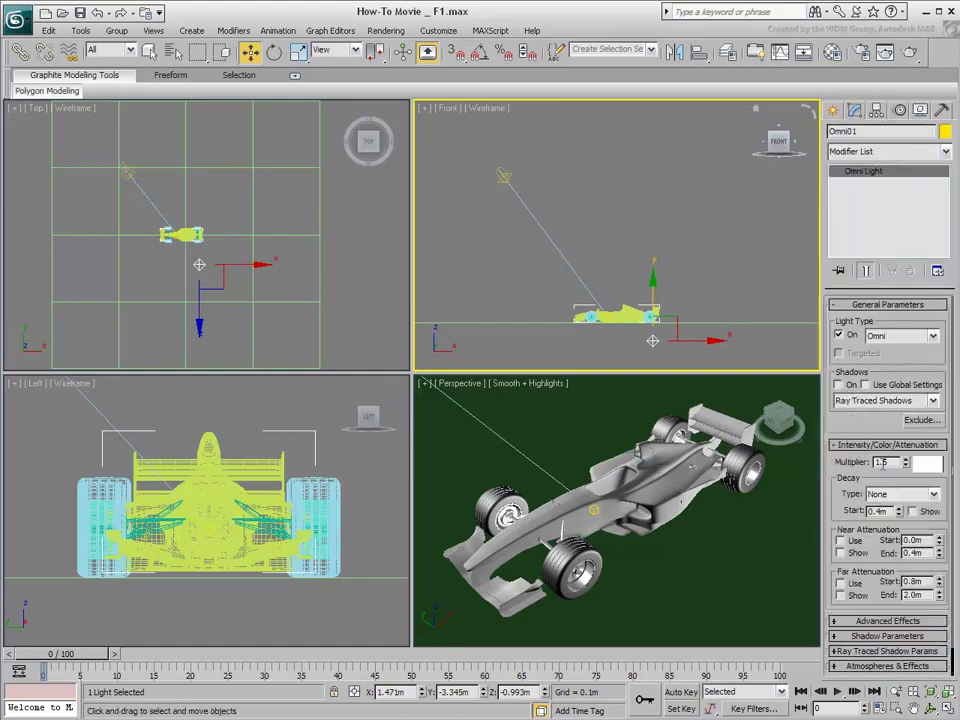
pyautogui.write('1.5')
pyautogui.press('Return')
pyautogui.write('0.5')
pyautogui.press('Return')
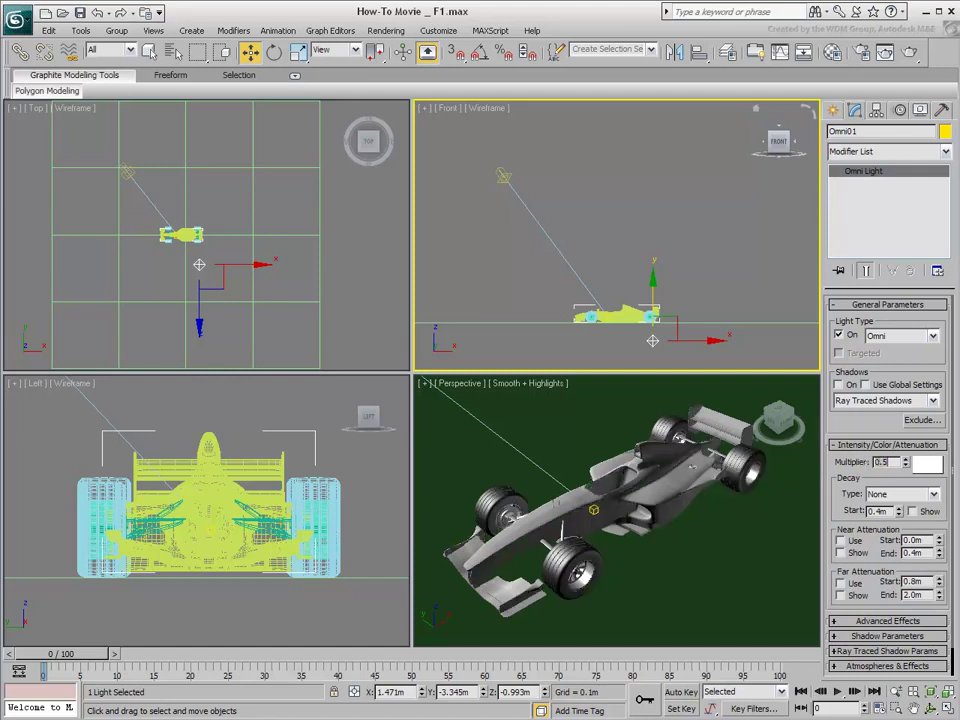
# Render the Perspective view to examine the Omni fill light's effect on the car, and close the rendered frame.
pyautogui.rightClick(505, 380)
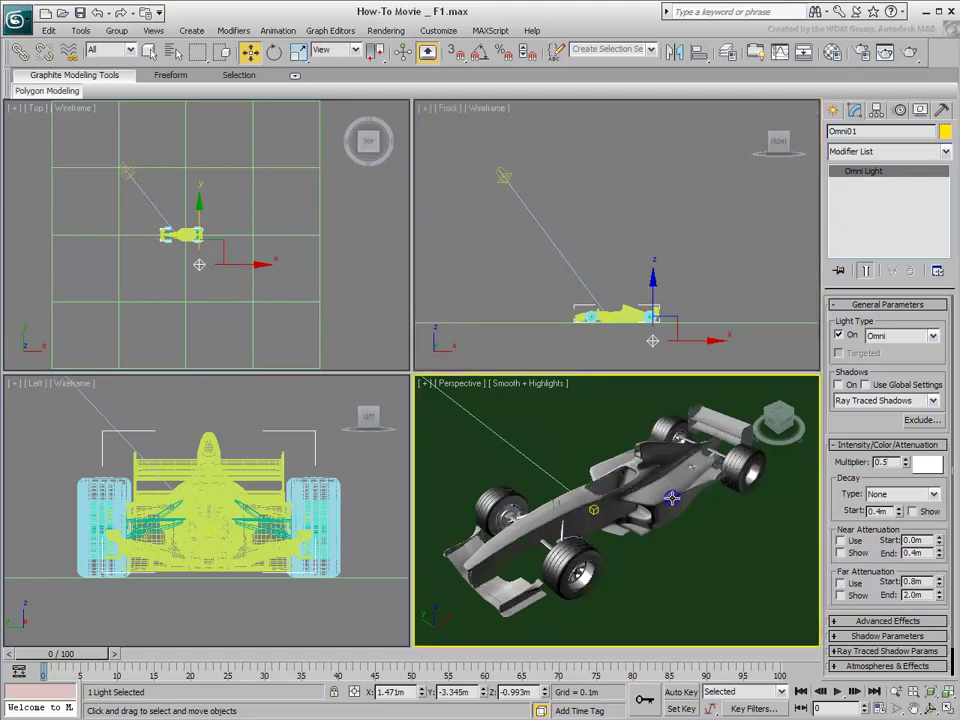
pyautogui.click(912, 52)
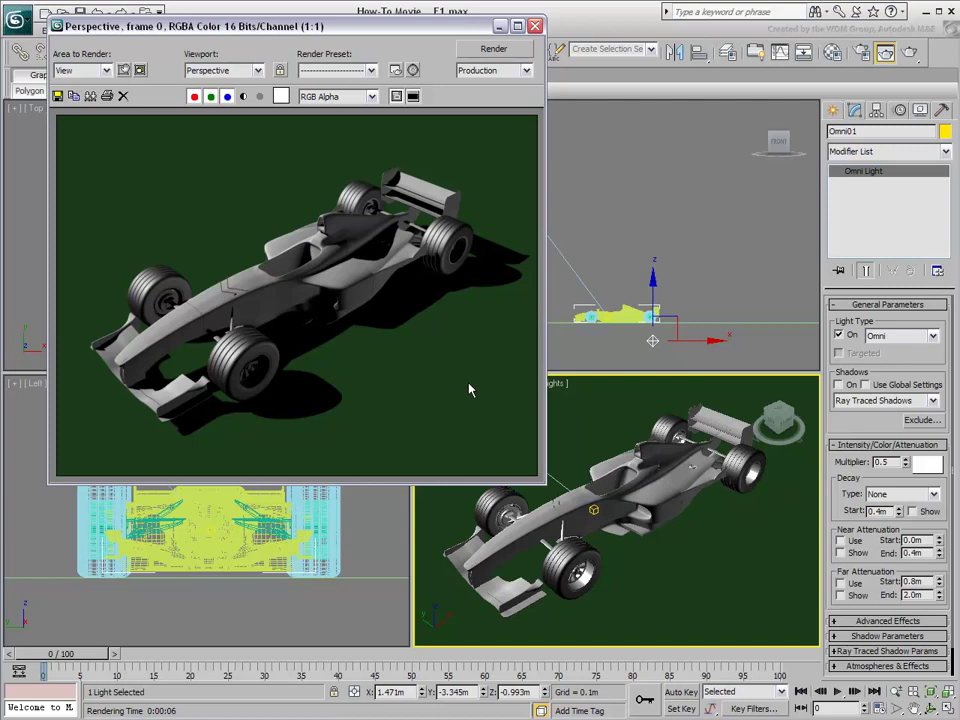
pyautogui.click(535, 25)
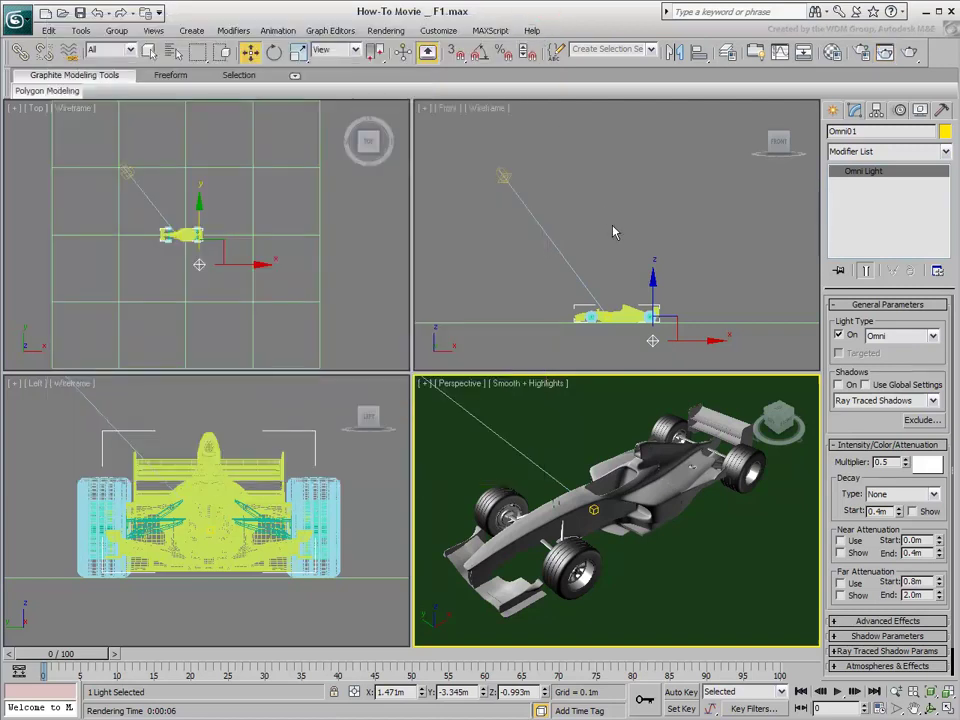
# Delete the Omni light below the car and make the Perspective view active.
pyautogui.click(651, 342)
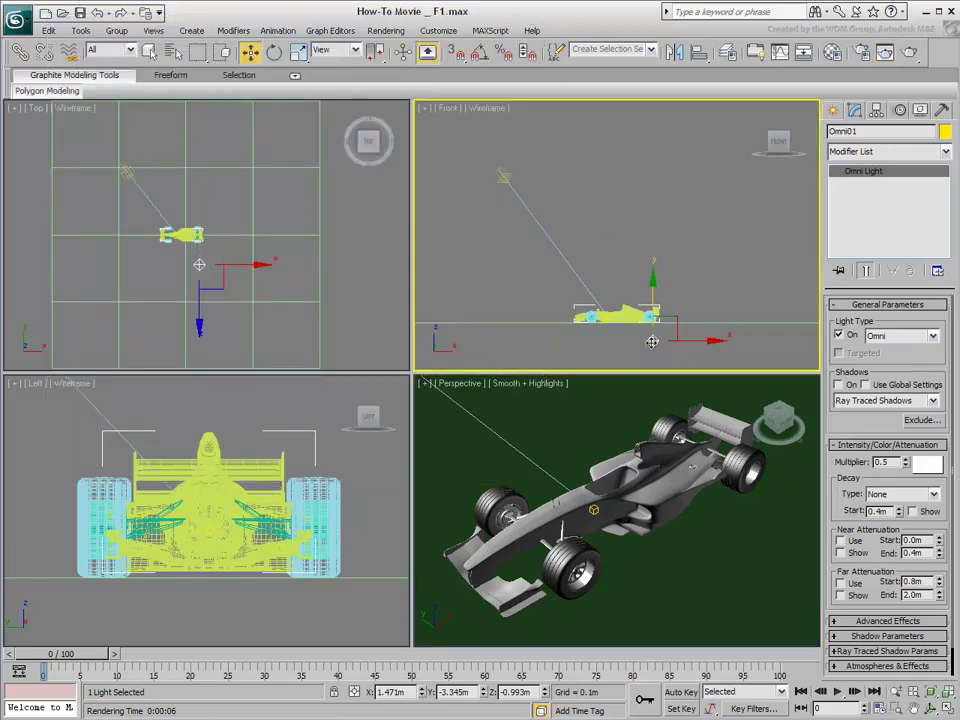
pyautogui.click(651, 357)
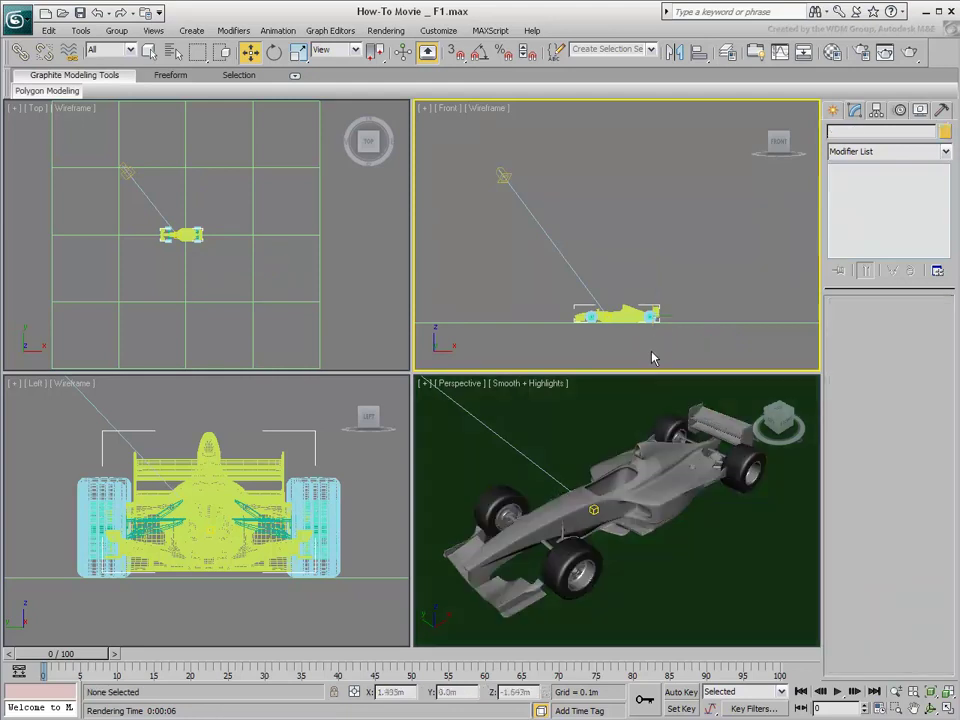
pyautogui.rightClick(743, 547)
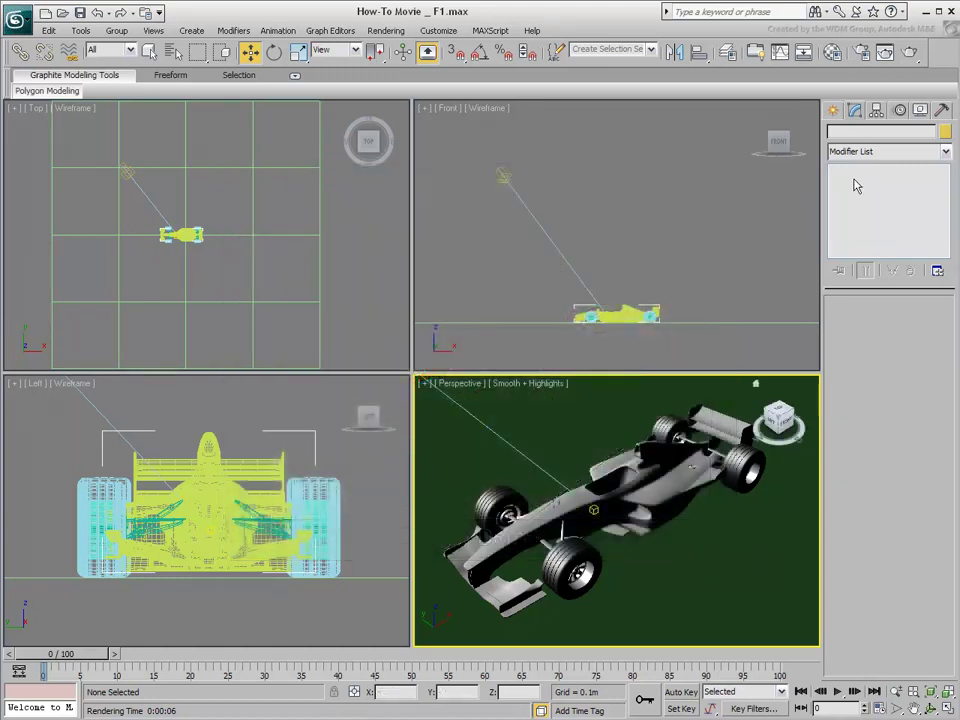
# Create a Target Spot light in the Top view, aimed along Y at the car's centre with a target distance of about 10.7 m.
pyautogui.click(833, 109)
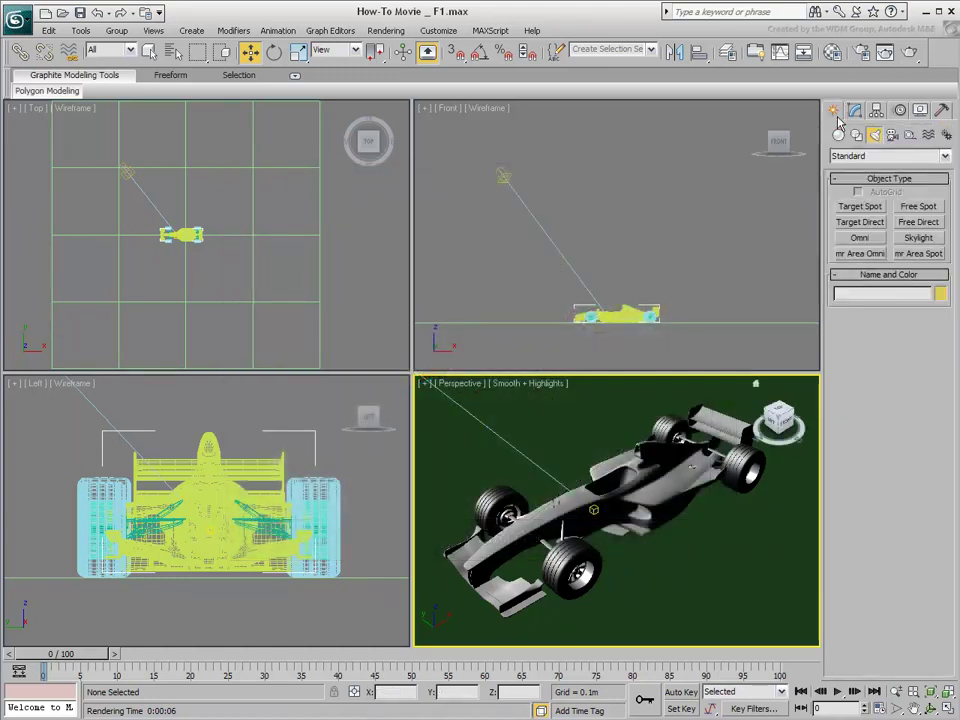
pyautogui.click(860, 206)
pyautogui.moveTo(186, 331); pyautogui.dragTo(187, 236)
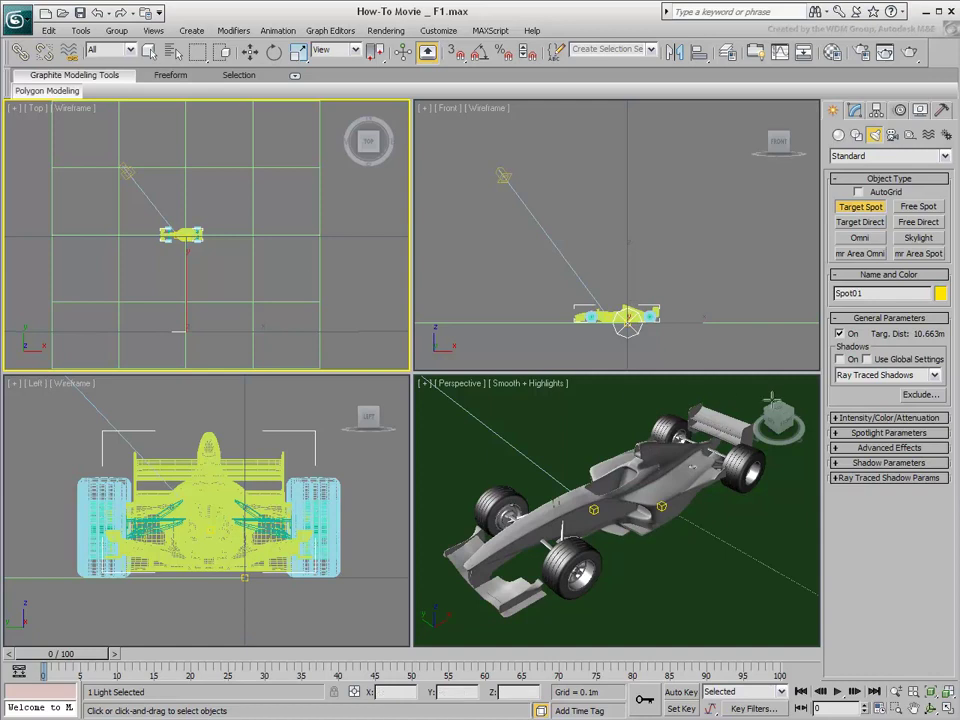
# Set the spotlight's multiplier to 0.1 and enable its shadows using the Shadow Map type.
pyautogui.click(868, 418)
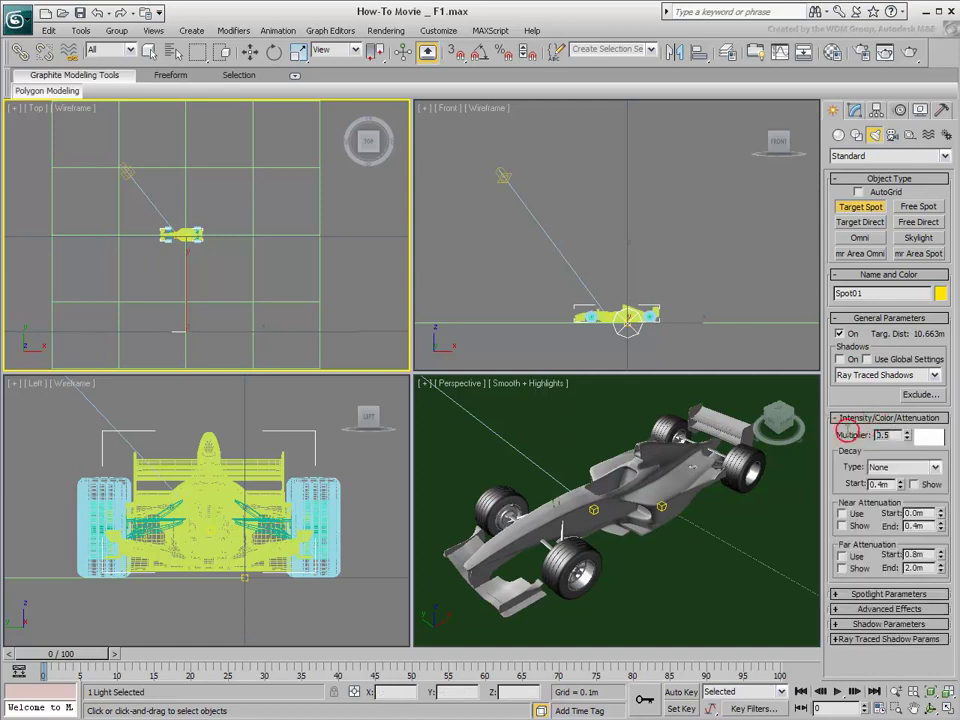
pyautogui.press('Return')
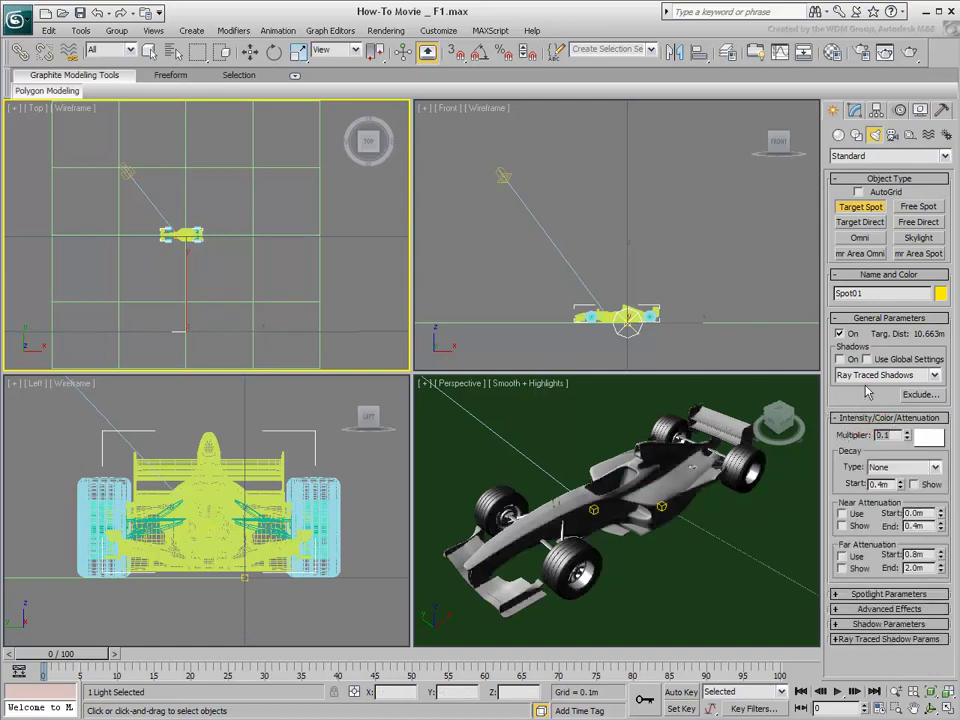
pyautogui.click(841, 359)
pyautogui.click(905, 375)
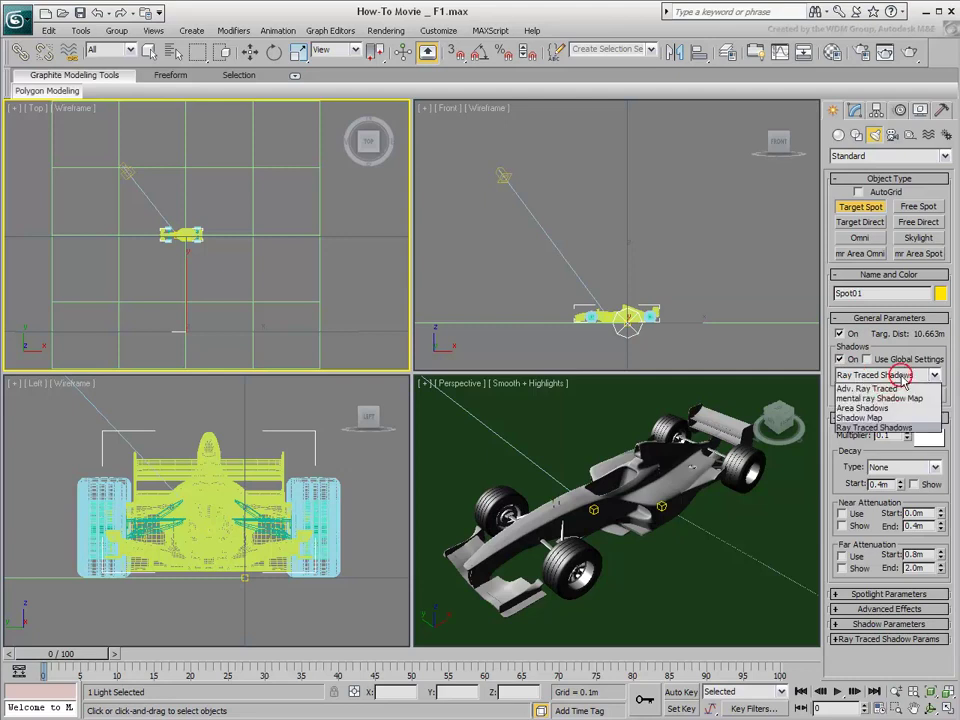
pyautogui.click(862, 418)
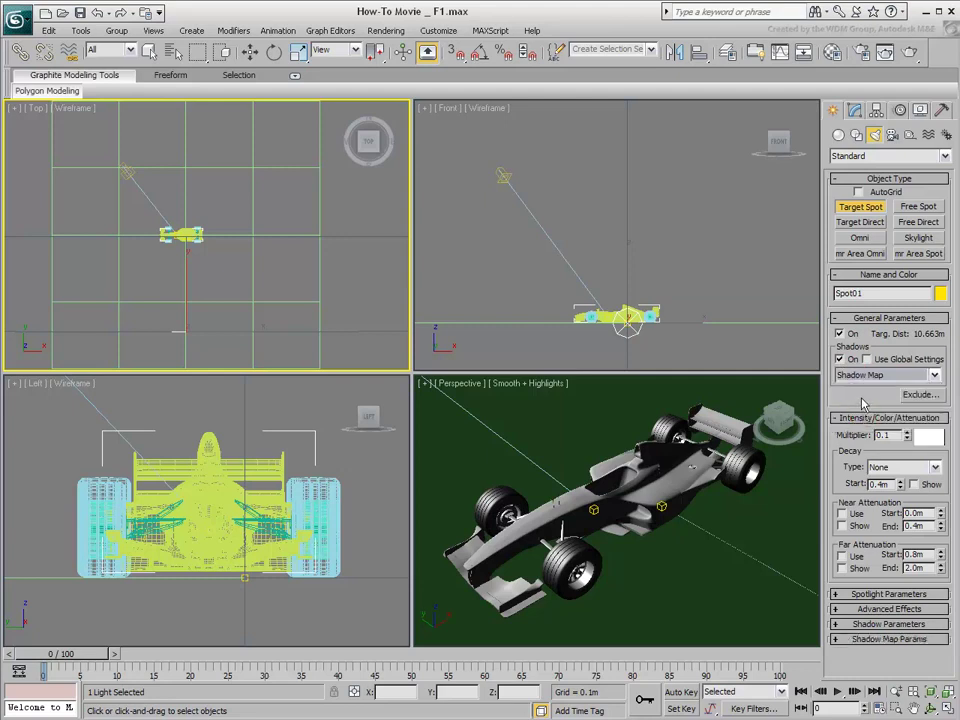
# Set the spotlight's falloff to 88 degrees with Overshoot enabled, and raise the light to about 1.2 m in the Front view.
pyautogui.click(878, 594)
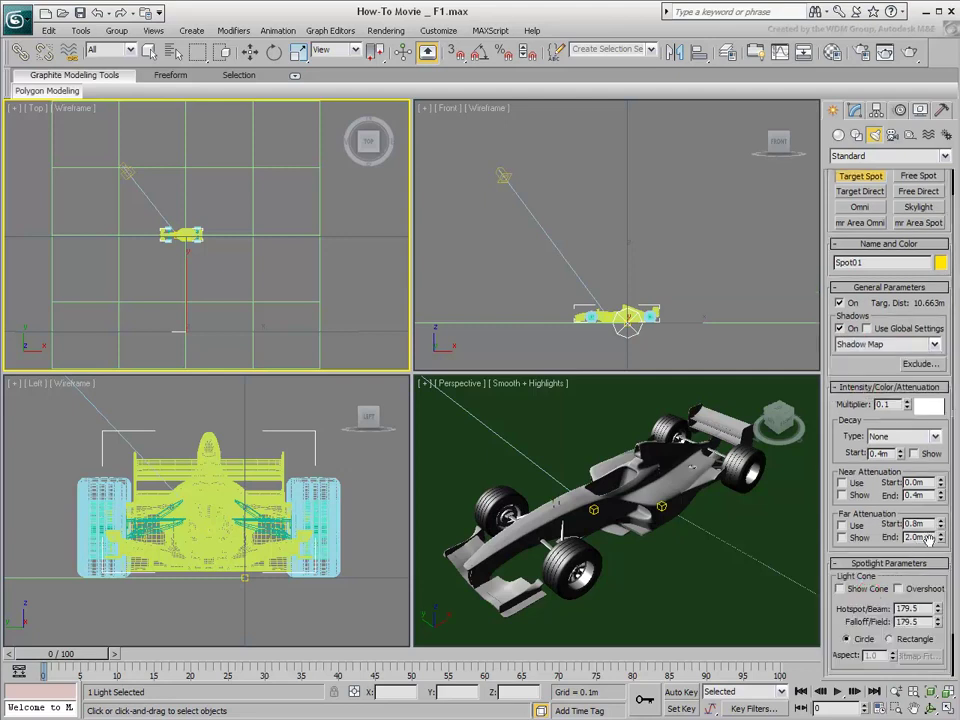
pyautogui.moveTo(940, 621); pyautogui.dragTo(902, 596)
pyautogui.click(898, 590)
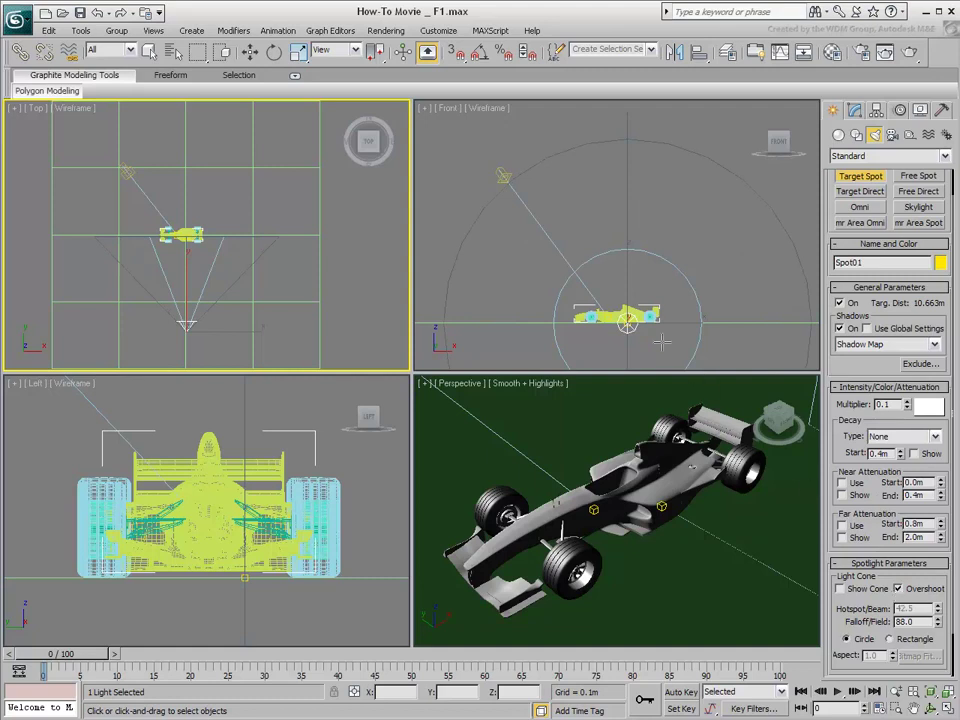
pyautogui.click(627, 322)
pyautogui.moveTo(628, 291); pyautogui.dragTo(624, 263)
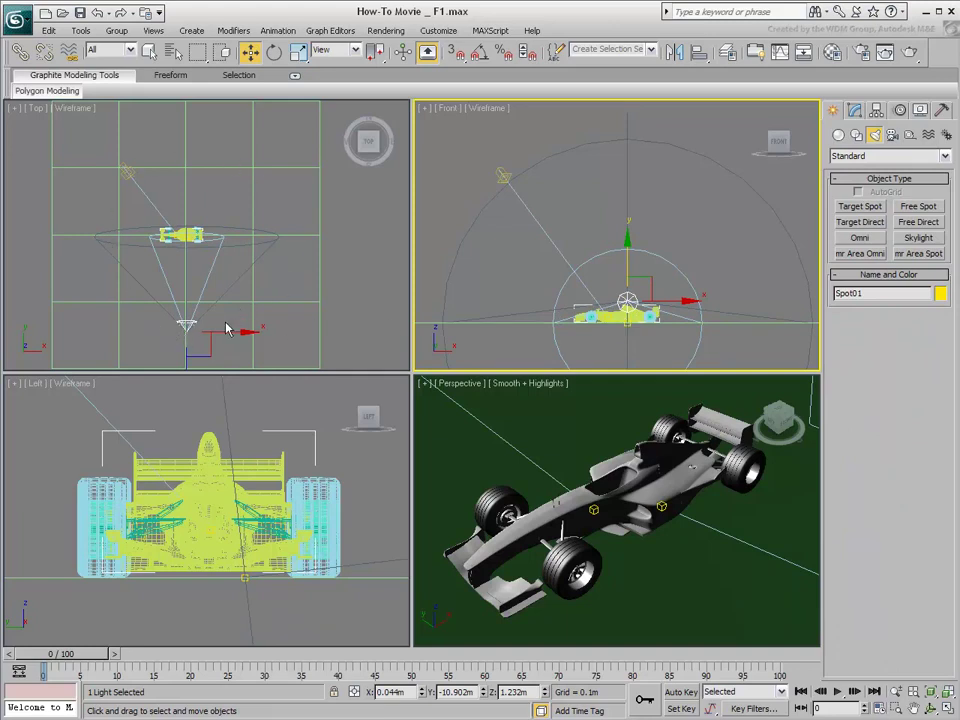
# Set the reference coordinate system to World and the pivot mode to Use Transform Coordinate Center.
pyautogui.click(149, 51)
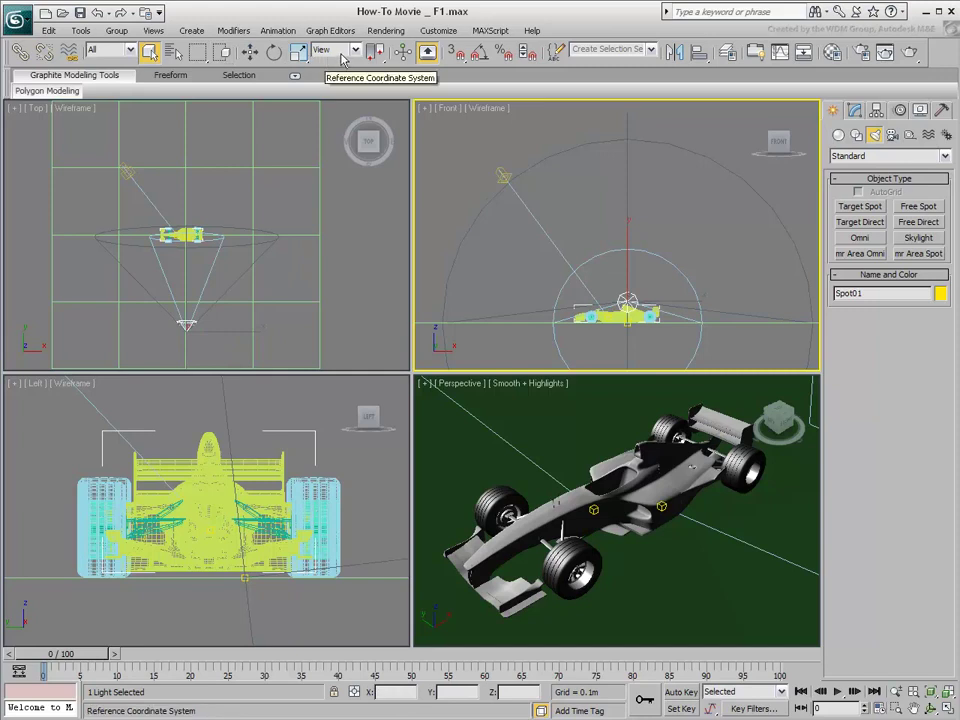
pyautogui.click(344, 52)
pyautogui.click(332, 84)
pyautogui.moveTo(375, 51); pyautogui.dragTo(378, 120)
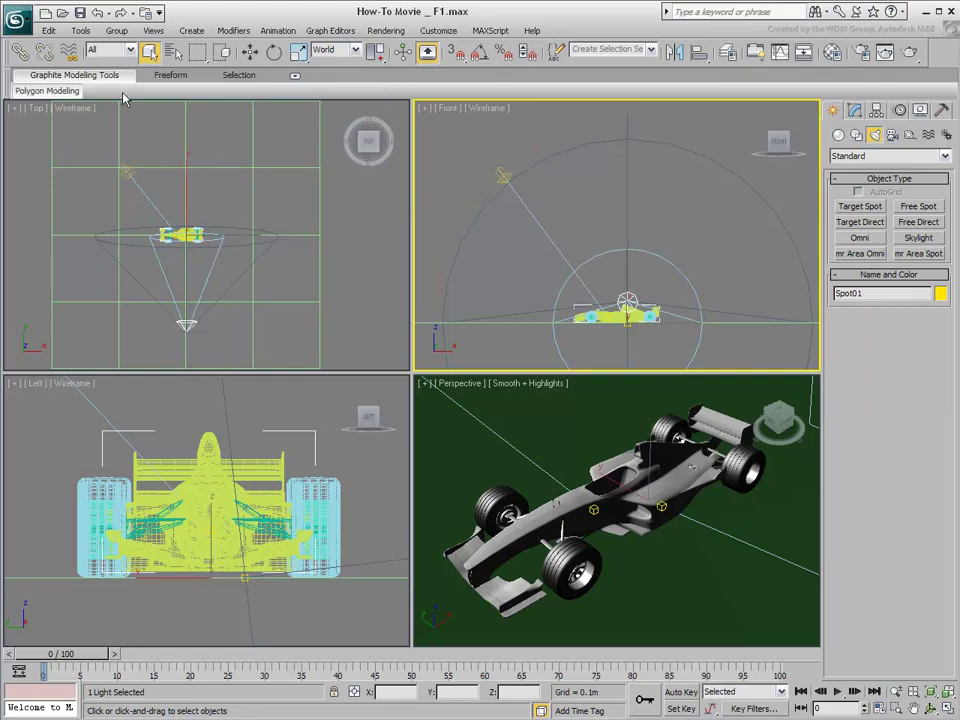
# Array the spotlight around the car as 12 instances rotated in 30-degree increments about Z, previewing the ring before accepting it.
pyautogui.click(80, 30)
pyautogui.click(106, 219)
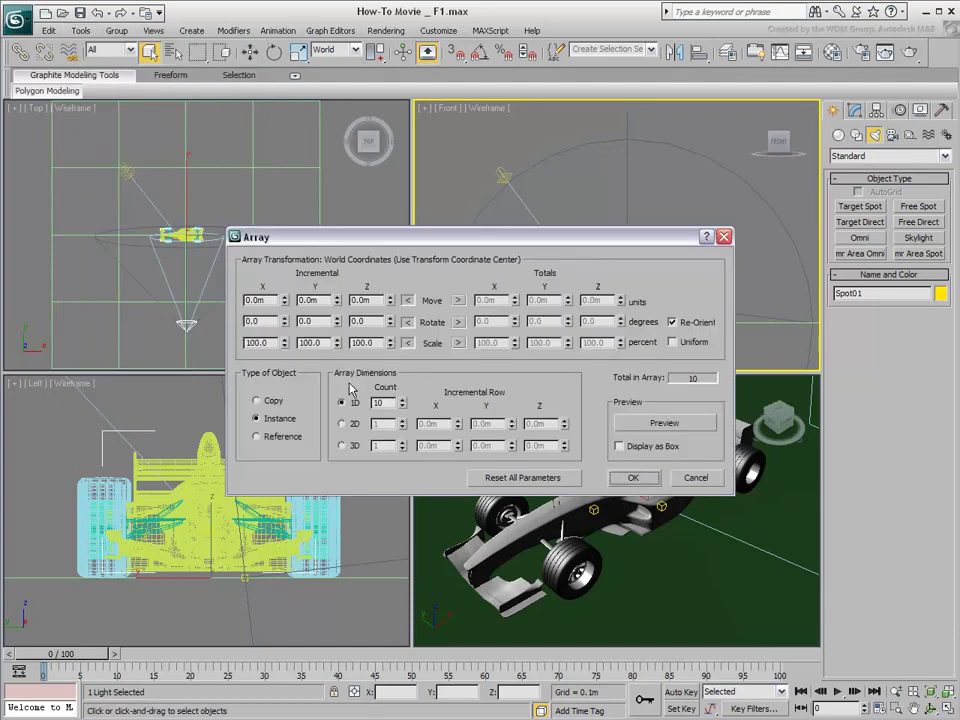
pyautogui.click(402, 402)
pyautogui.click(402, 402)
pyautogui.doubleClick(368, 321)
pyautogui.write('30')
pyautogui.press('Return')
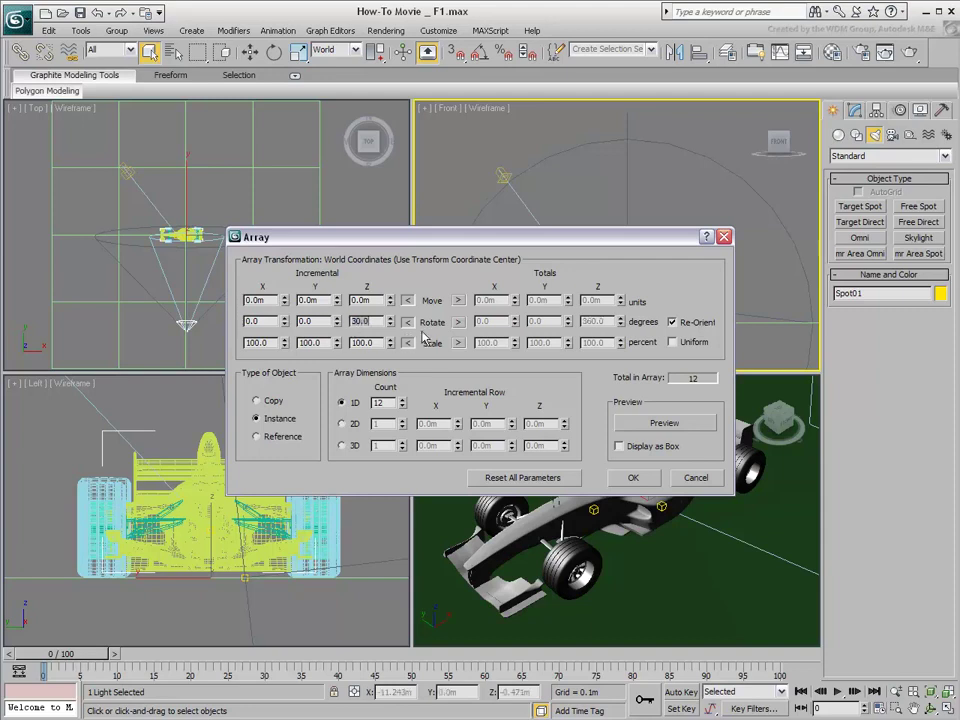
pyautogui.click(284, 425)
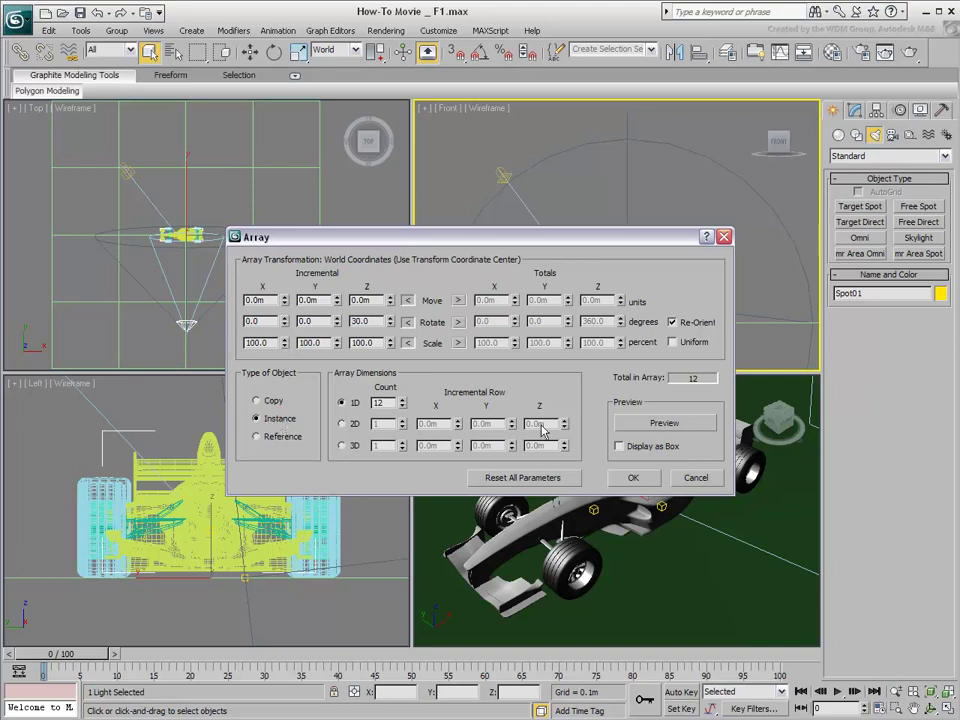
pyautogui.click(664, 423)
pyautogui.moveTo(372, 238); pyautogui.dragTo(444, 350)
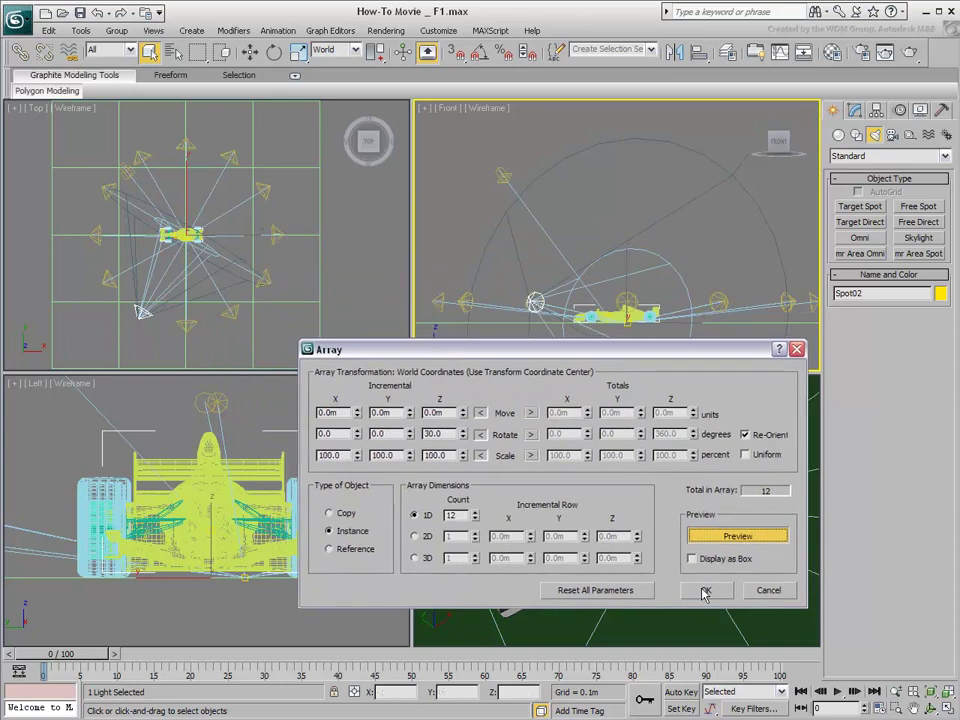
pyautogui.press('Return')
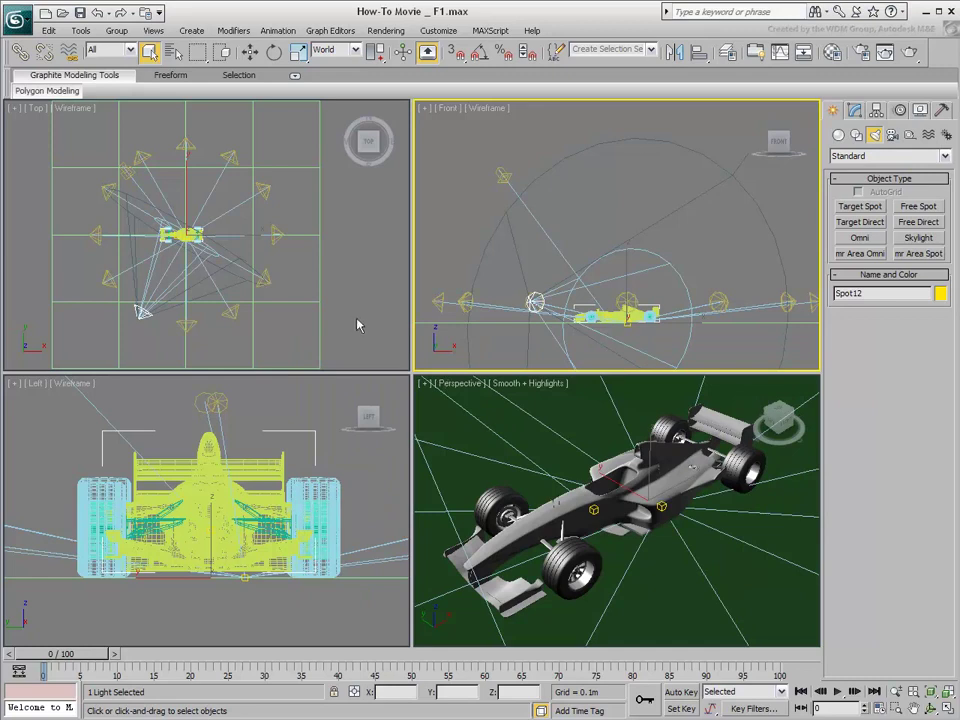
# Select the 12 spotlights, Spot01 to Spot12, and clone the ring straight up in the Front view as instances.
pyautogui.click(172, 51)
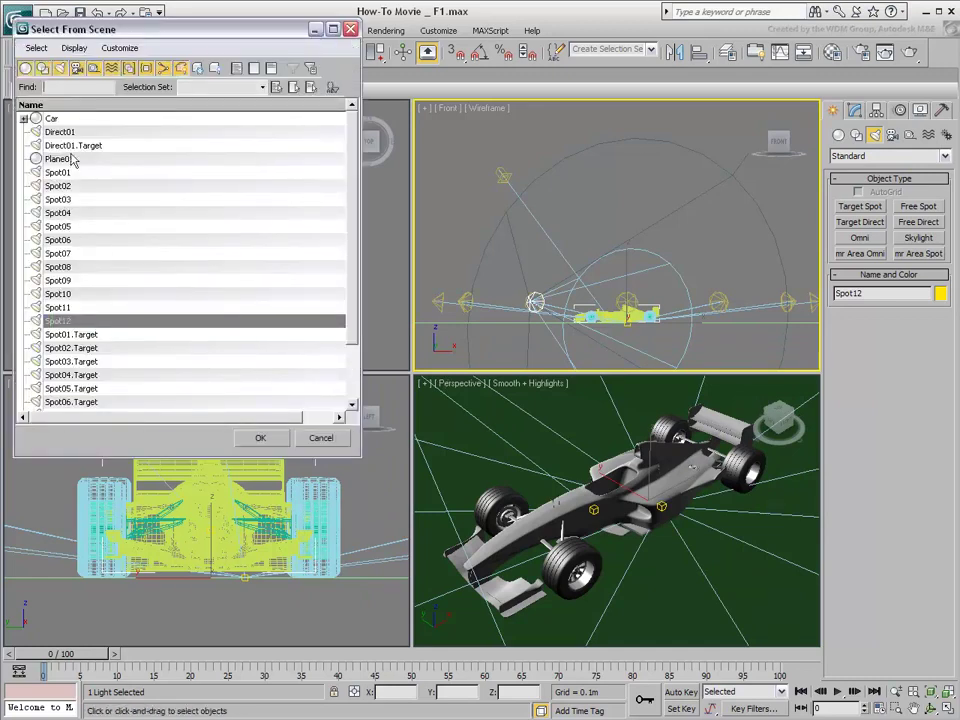
pyautogui.moveTo(64, 176); pyautogui.dragTo(94, 321)
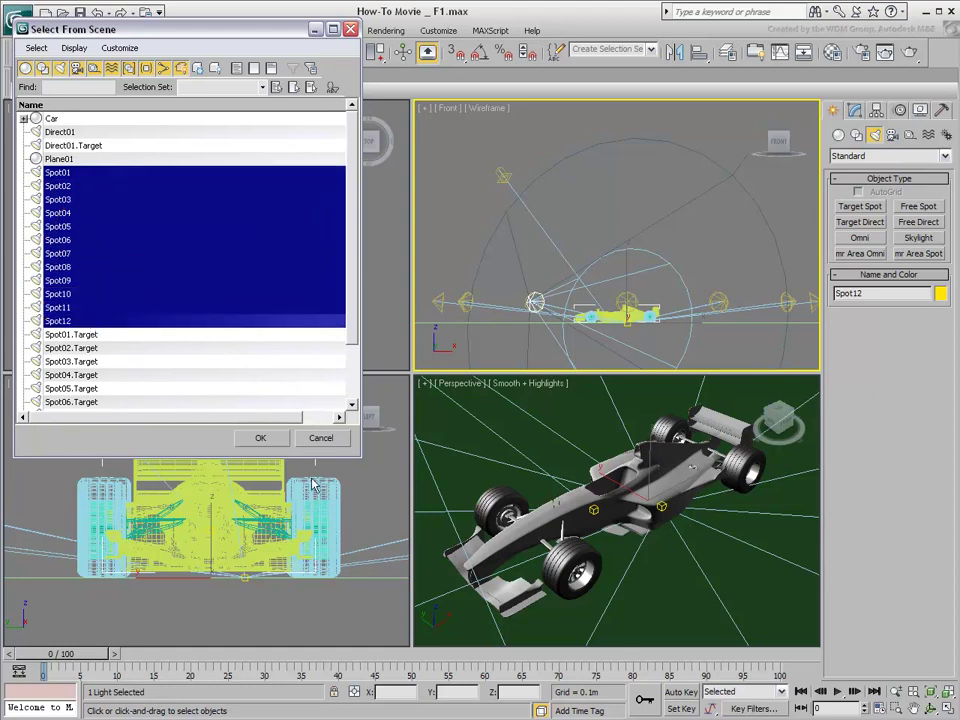
pyautogui.click(258, 439)
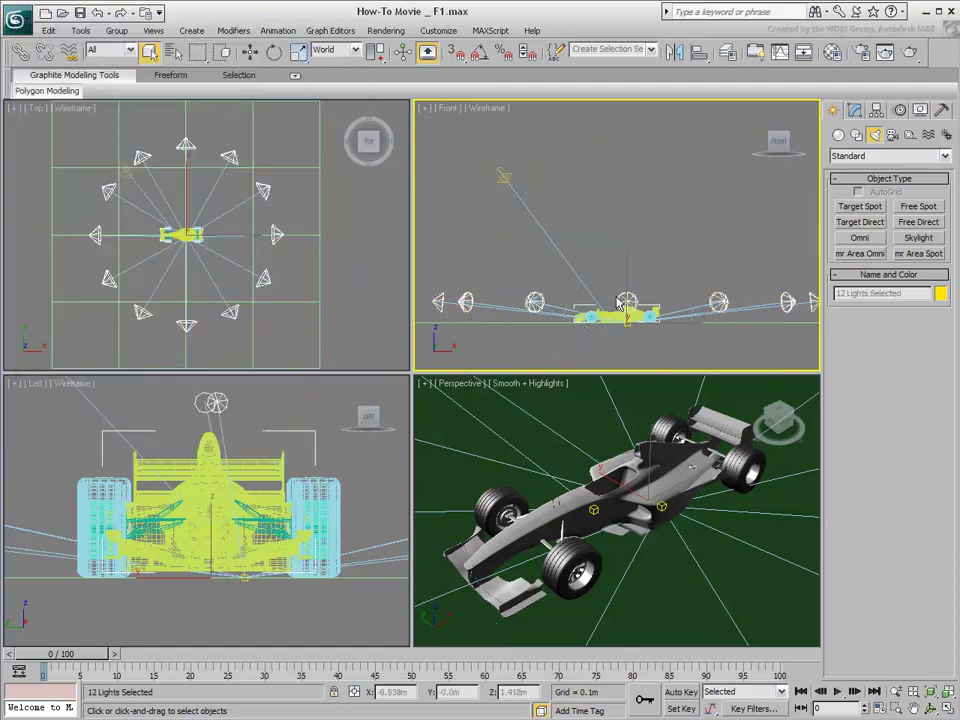
pyautogui.rightClick(596, 251)
pyautogui.click(608, 259)
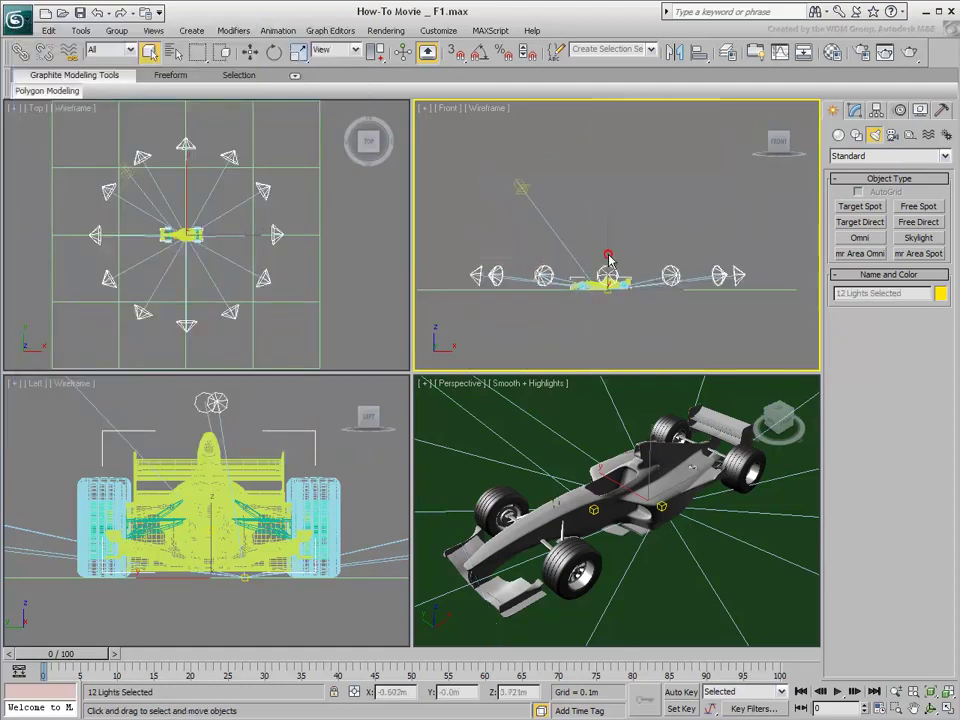
pyautogui.moveTo(608, 241); pyautogui.dragTo(608, 170)
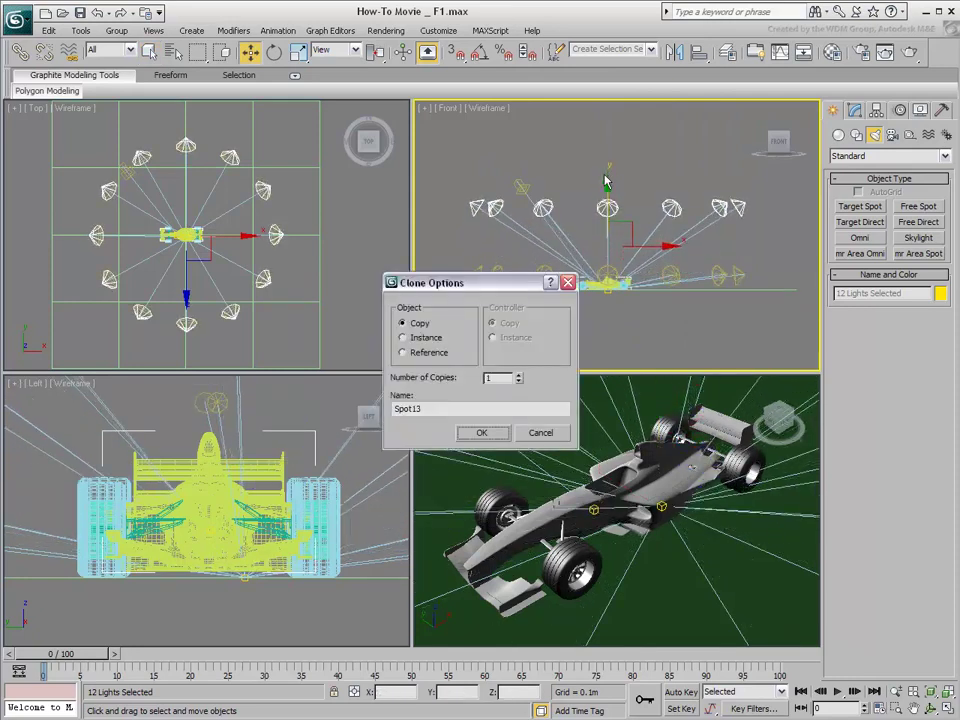
pyautogui.click(419, 339)
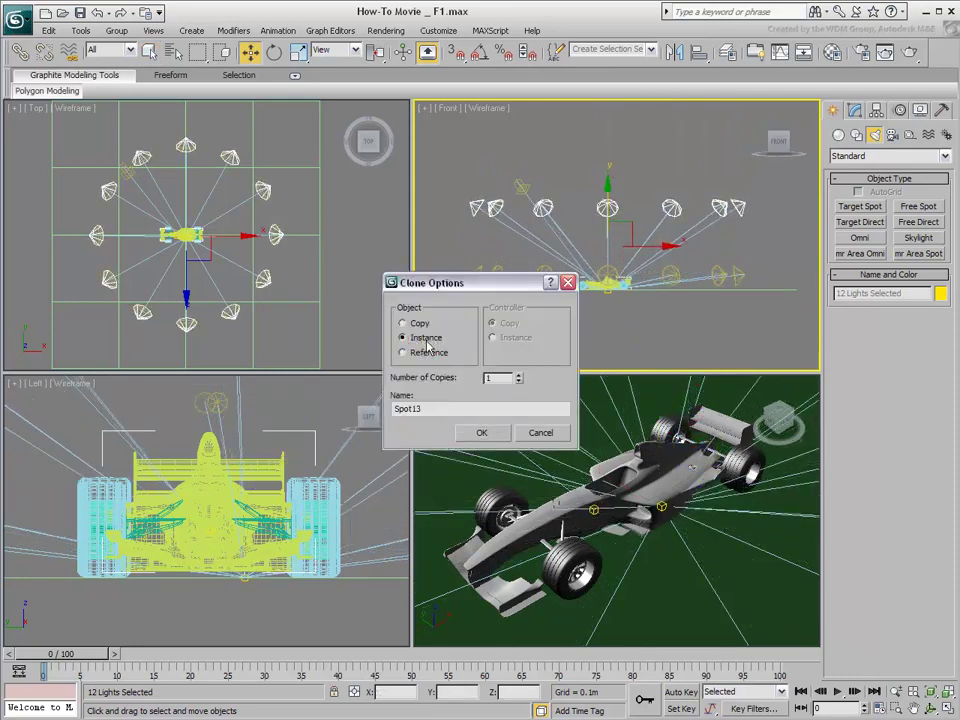
pyautogui.click(481, 433)
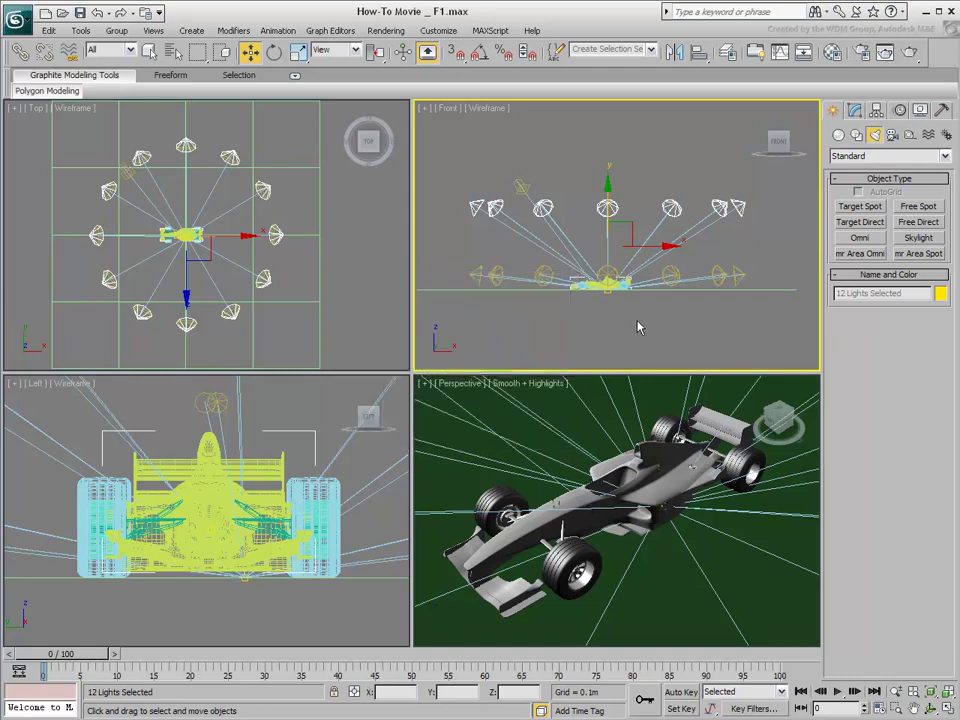
# Uniformly scale the cloned spotlight ring down so it is narrower than the ring below it.
pyautogui.click(298, 52)
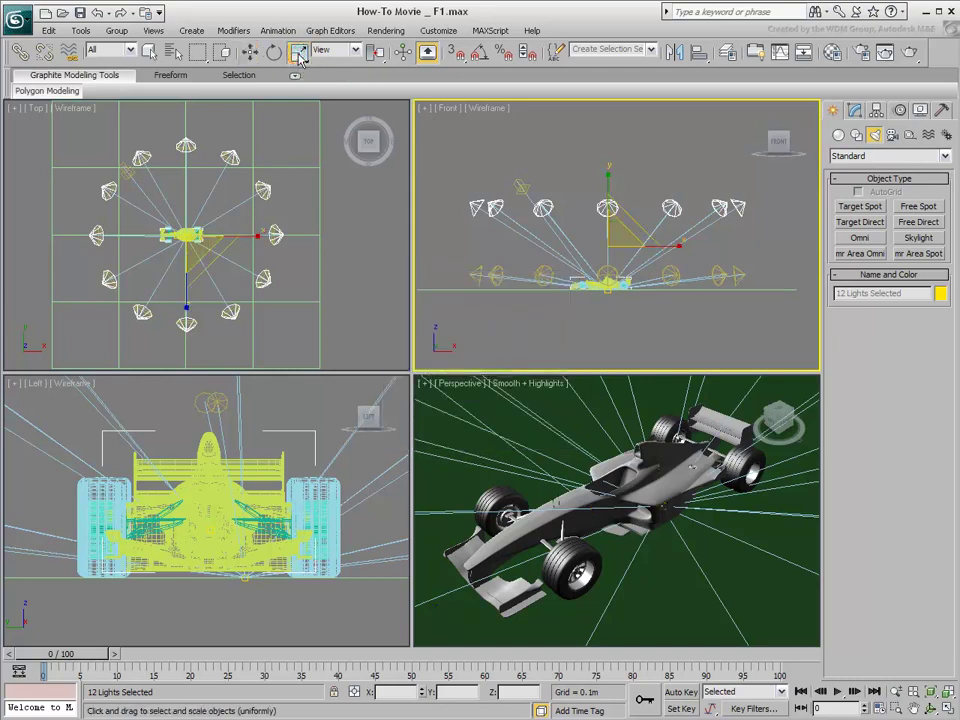
pyautogui.moveTo(619, 233); pyautogui.dragTo(619, 278)
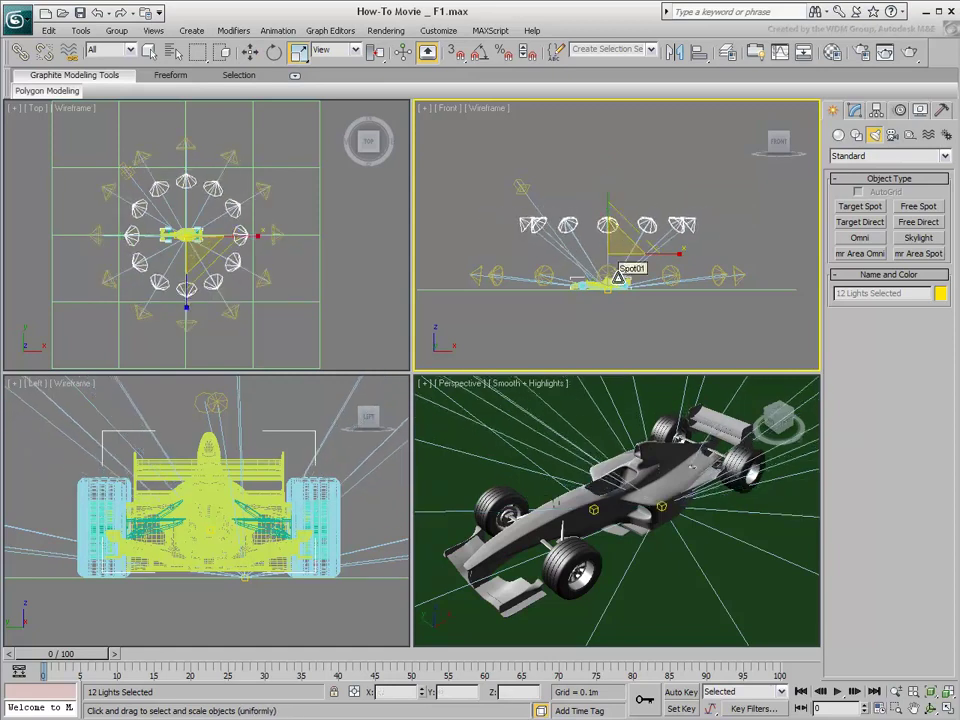
pyautogui.moveTo(648, 331); pyautogui.dragTo(654, 343, button='middle')
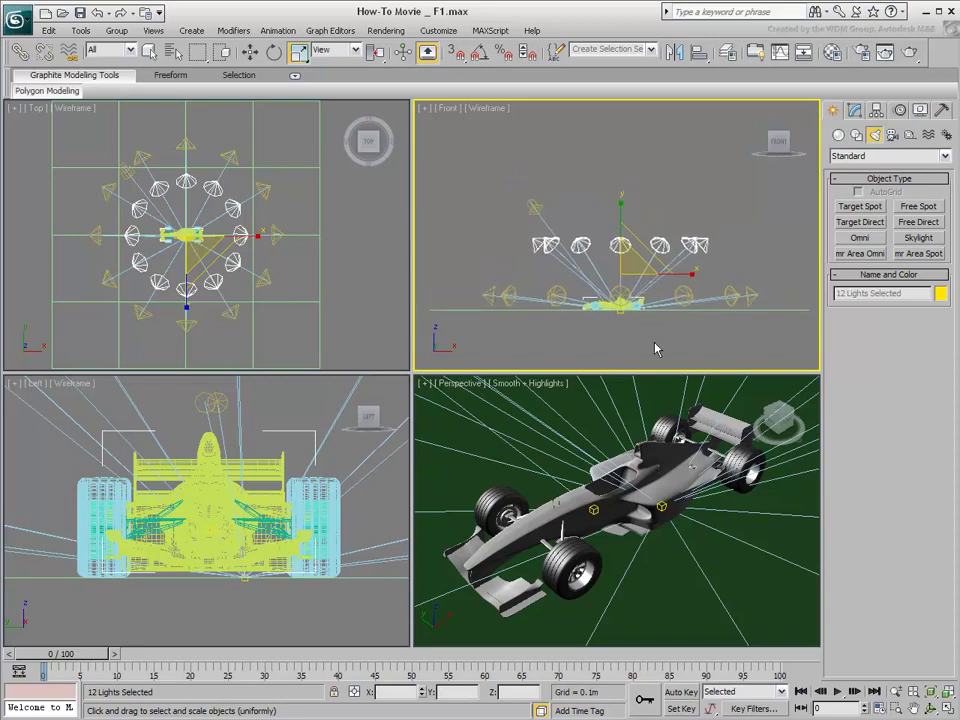
# Clone the middle spotlight ring upward in the Front view as instances to form a third ring.
pyautogui.rightClick(618, 312)
pyautogui.click(630, 318)
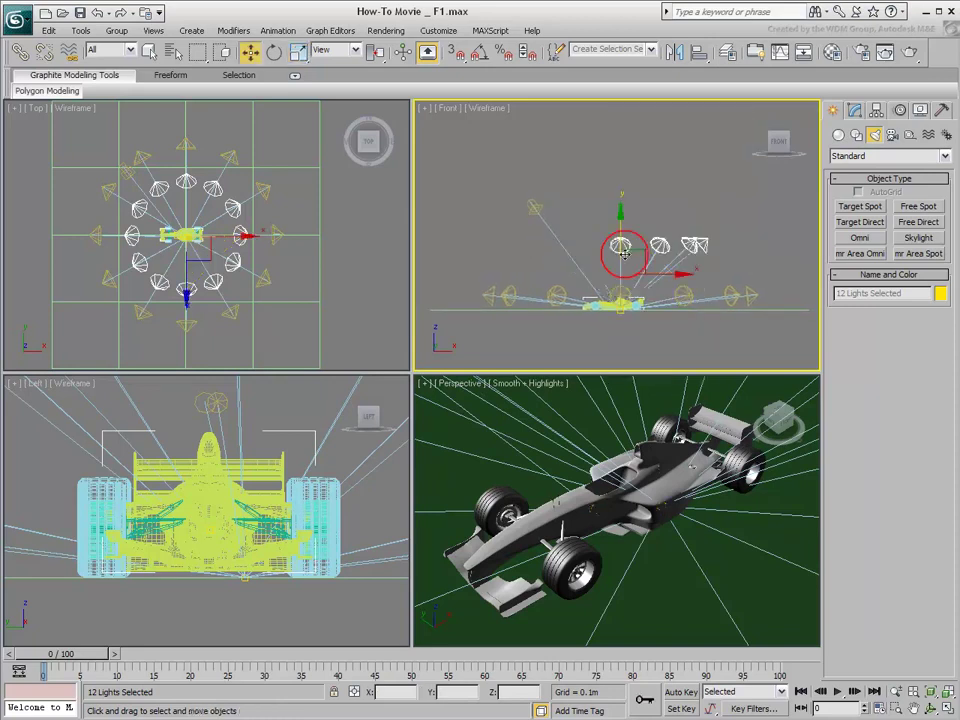
pyautogui.moveTo(621, 233)
pyautogui.mouseDown()
pyautogui.moveTo(621, 175)
pyautogui.moveTo(621, 183)
pyautogui.mouseUp()
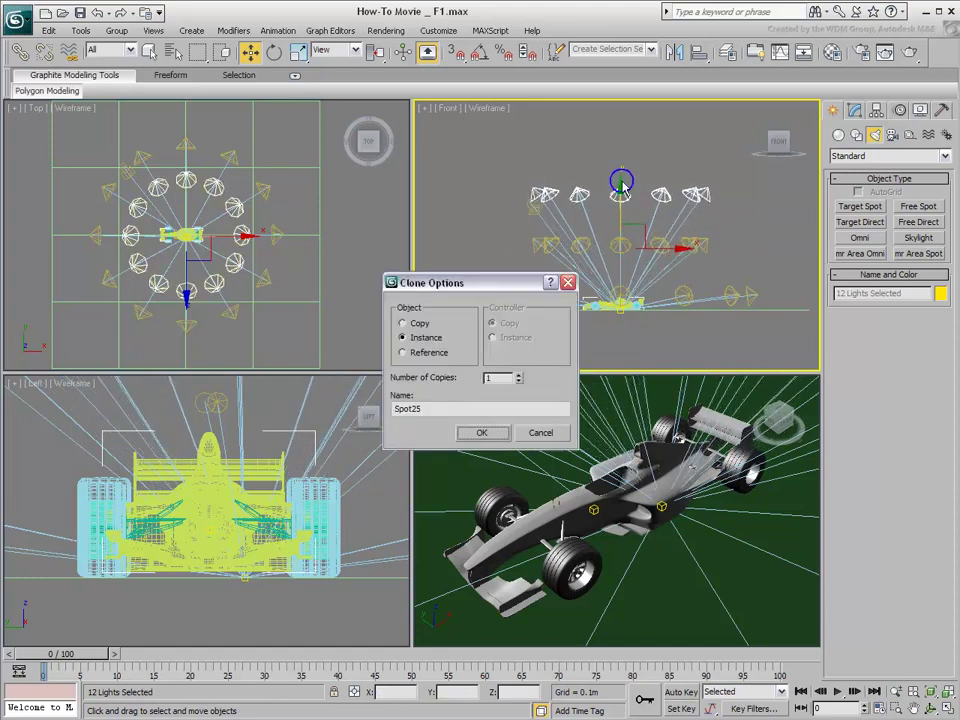
pyautogui.click(482, 433)
# Scale the third spotlight ring to 55% in the Front view's X and Y, and shrink it slightly further.
pyautogui.rightClick(638, 246)
pyautogui.click(657, 281)
pyautogui.moveTo(638, 261); pyautogui.dragTo(623, 345)
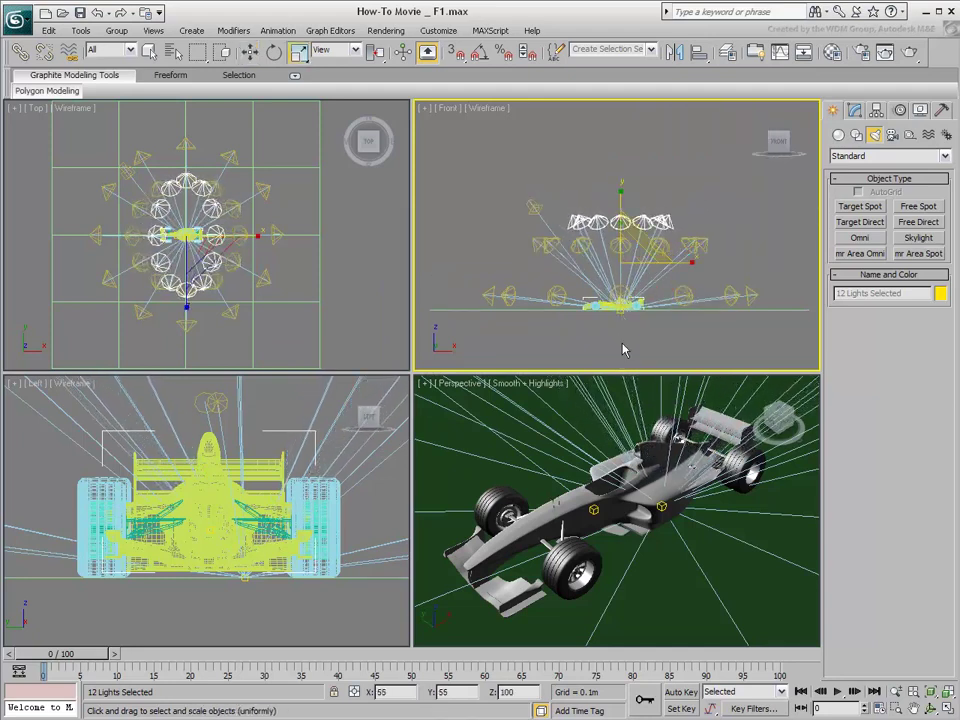
pyautogui.moveTo(637, 254); pyautogui.dragTo(628, 276)
# Move the third spotlight ring straight up in the Front view to sit well above the middle ring.
pyautogui.rightClick(628, 276)
pyautogui.click(640, 283)
pyautogui.moveTo(621, 222); pyautogui.dragTo(622, 182)
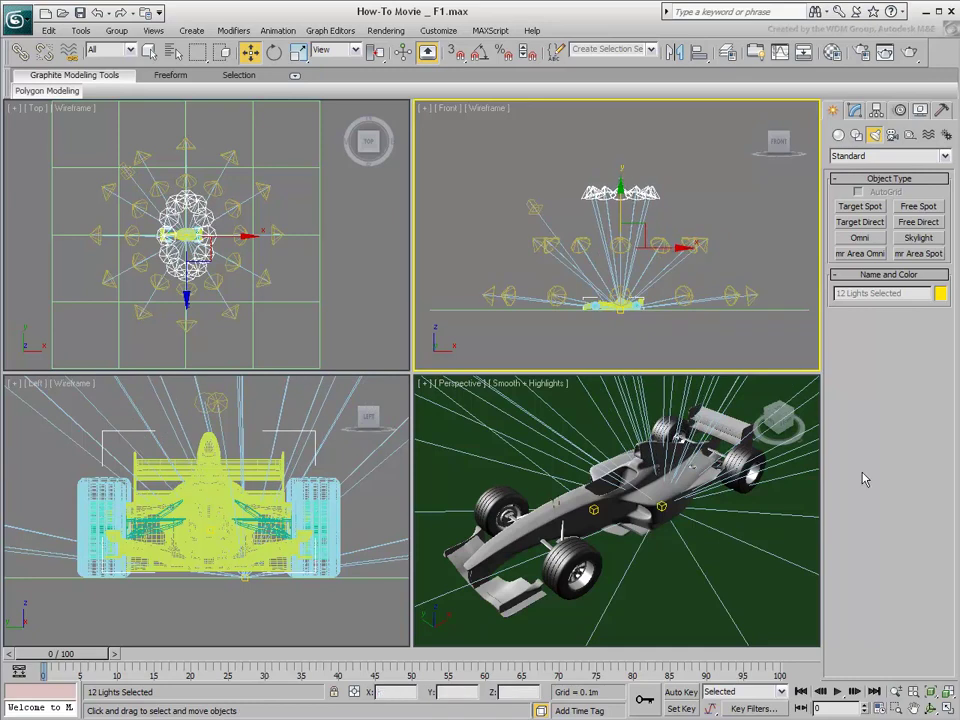
# Render the Perspective view to examine the fill lighting from the three spotlight rings.
pyautogui.rightClick(708, 474)
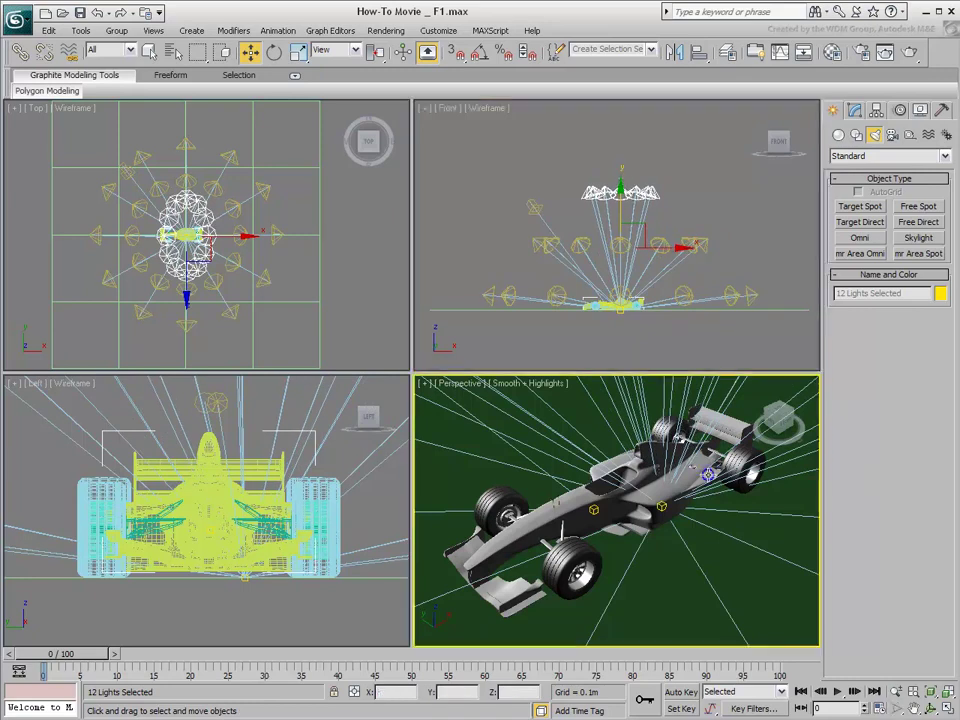
pyautogui.click(909, 51)
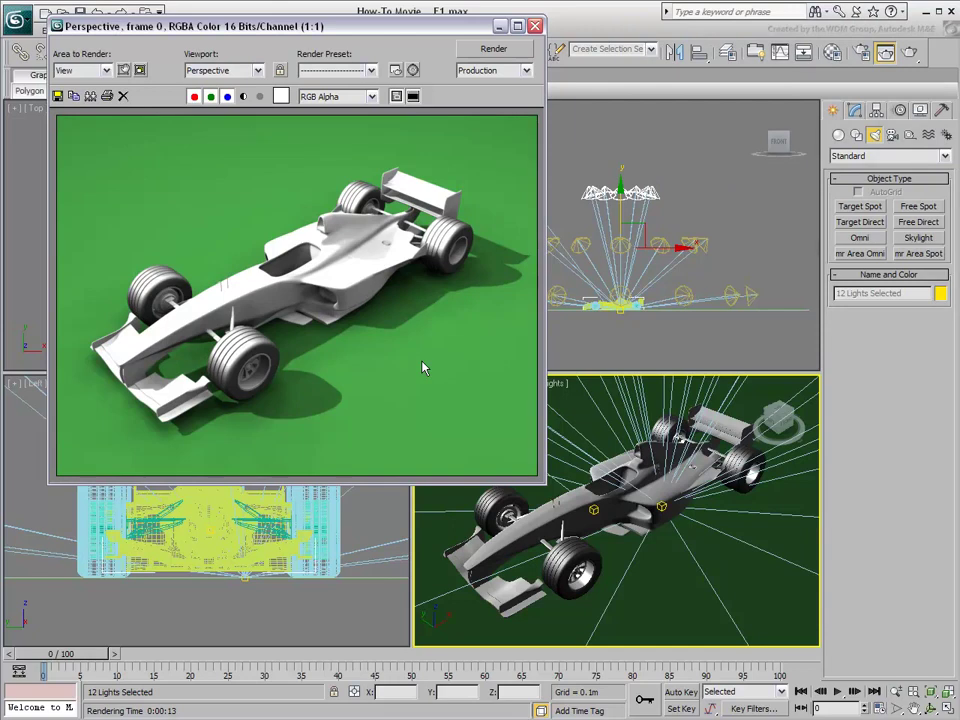
# Select one of the instanced spotlights in the middle ring and set its multiplier to 0.08.
pyautogui.click(705, 243)
pyautogui.click(855, 110)
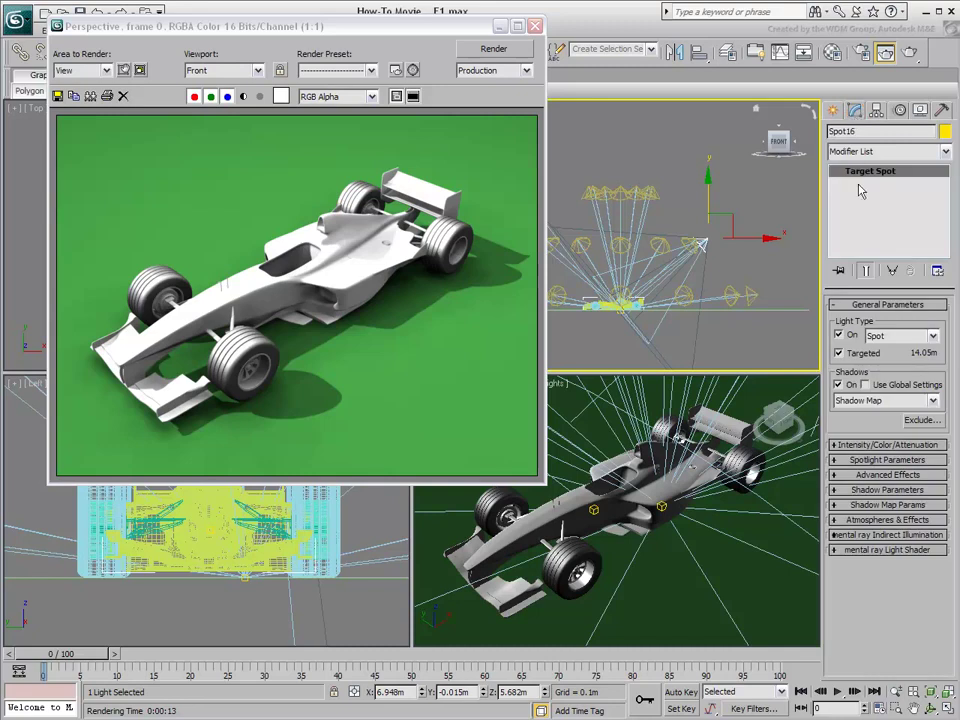
pyautogui.click(885, 444)
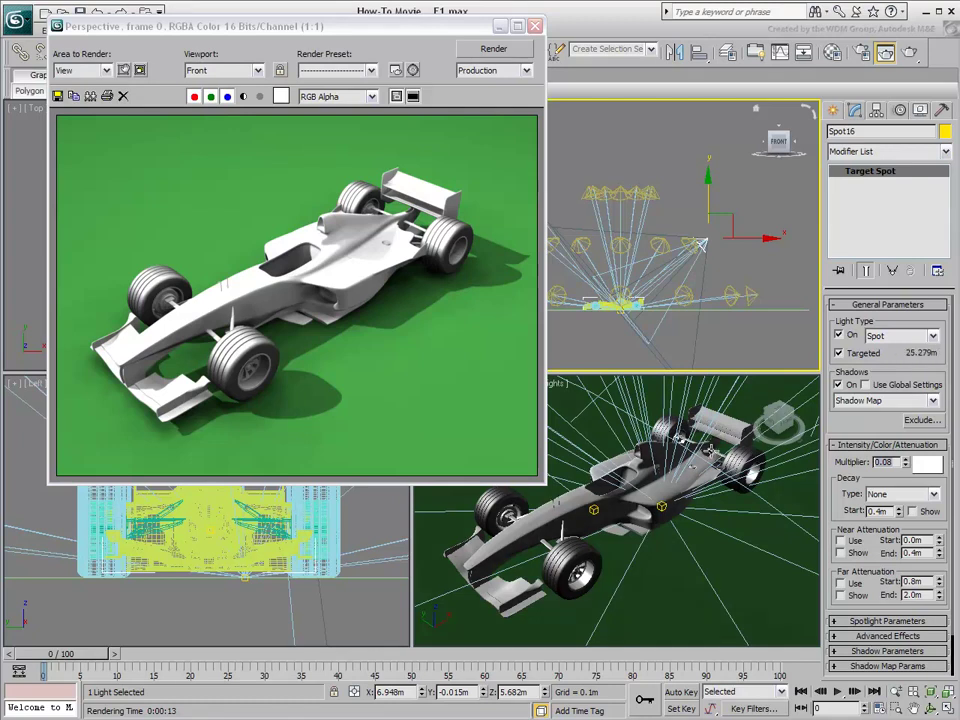
# Compare a new Perspective render with a clone of the previous rendered frame, and close both frame windows.
pyautogui.rightClick(710, 432)
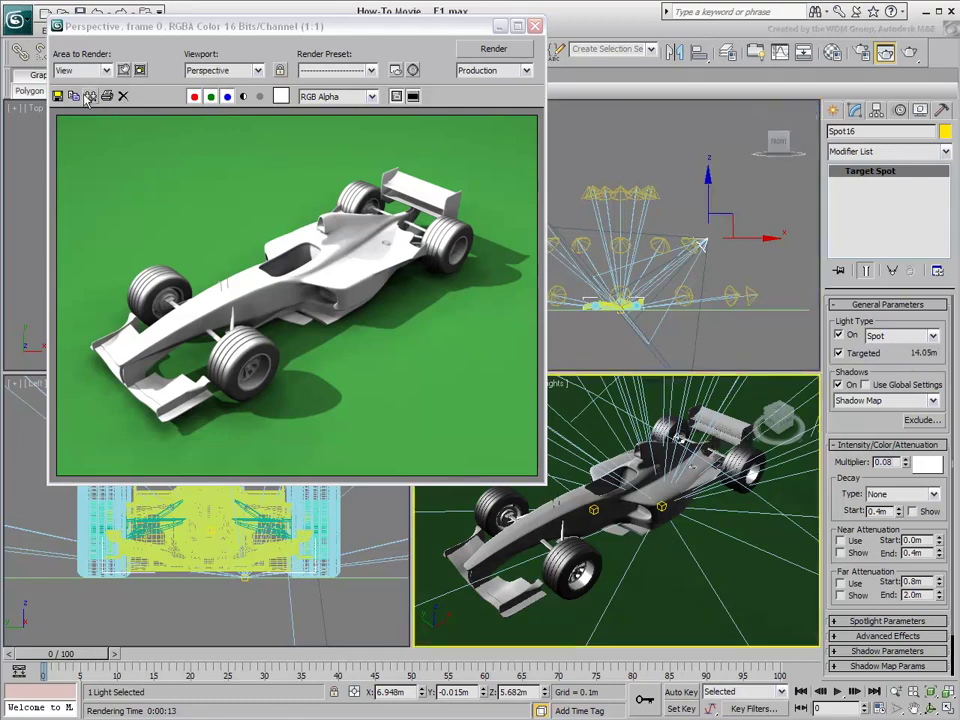
pyautogui.click(90, 96)
pyautogui.moveTo(925, 204)
pyautogui.mouseDown()
pyautogui.moveTo(439, 221)
pyautogui.moveTo(465, 273)
pyautogui.mouseUp()
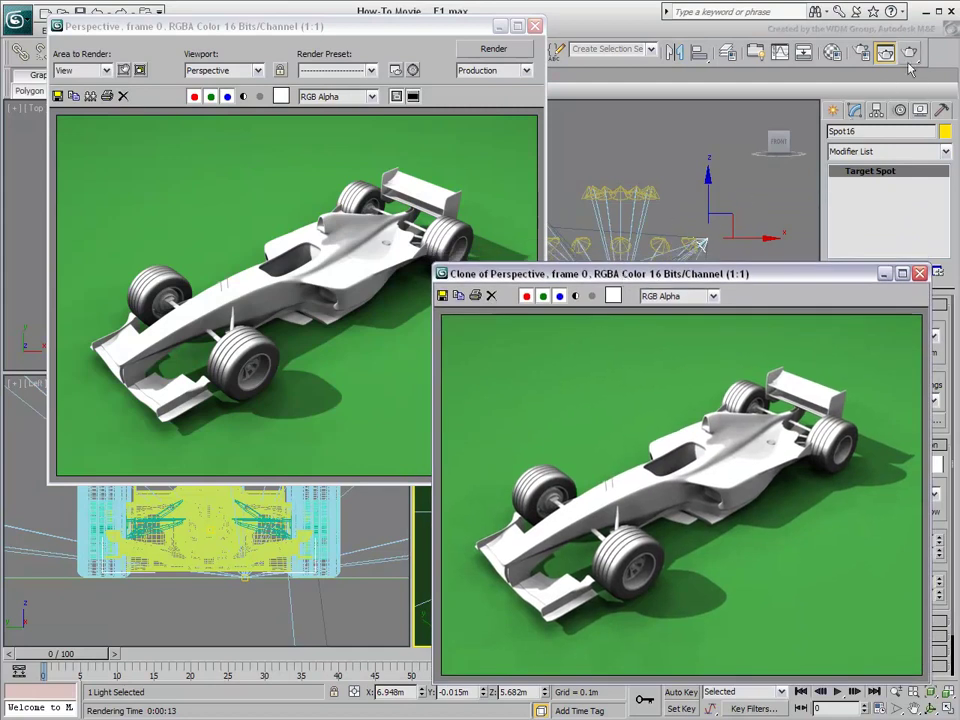
pyautogui.click(493, 48)
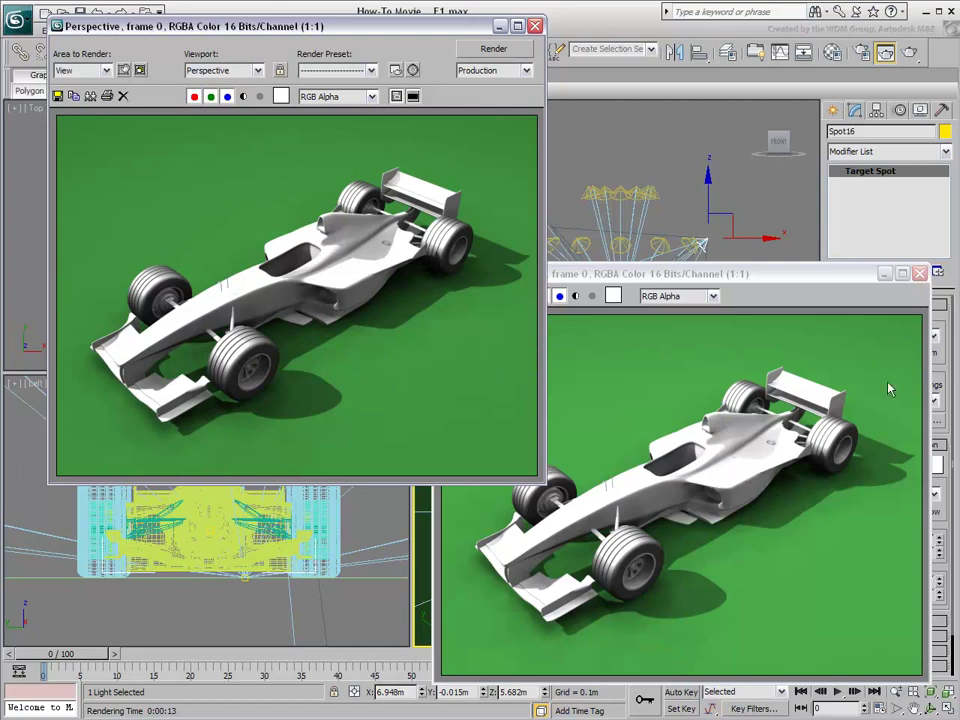
pyautogui.click(919, 273)
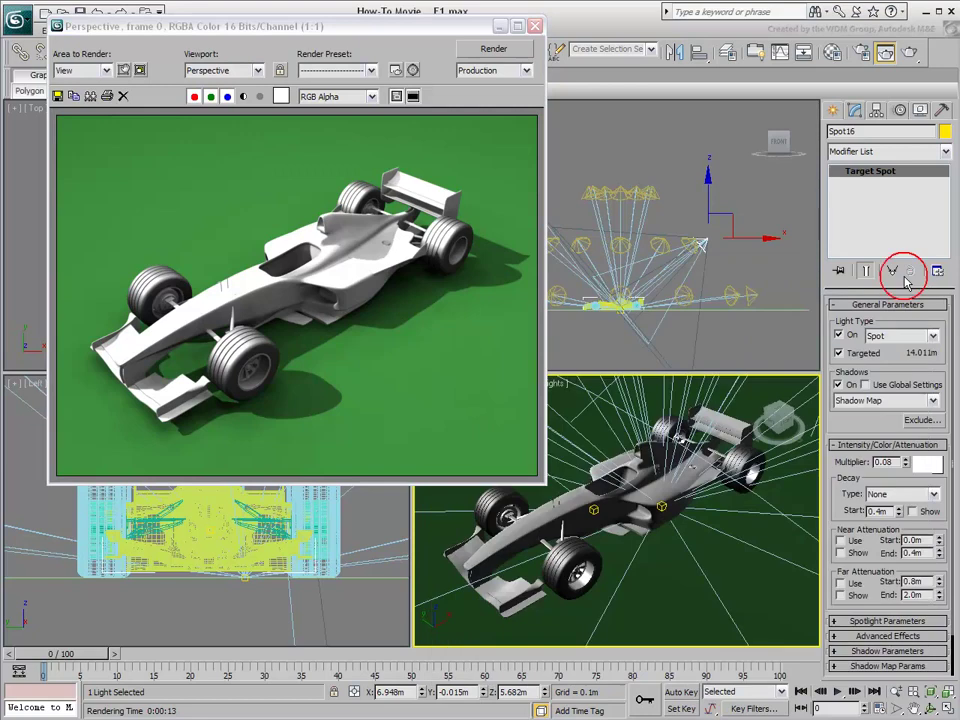
pyautogui.click(535, 27)
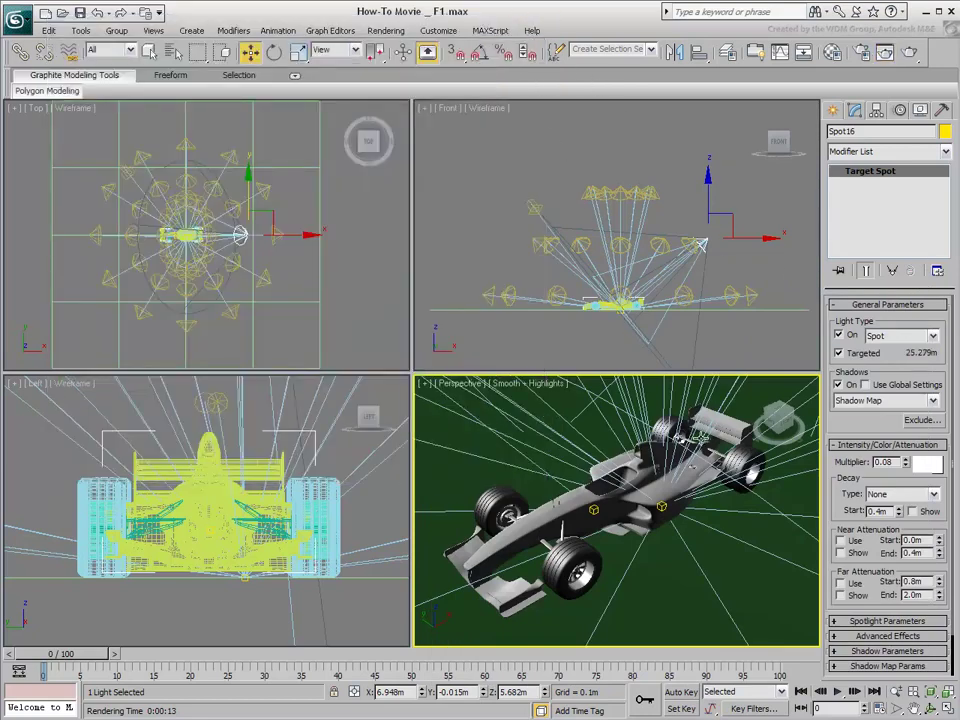
# Select all the spotlights and the target by name, starting at Spot01, and delete them so only the directional key light remains.
pyautogui.press('h')
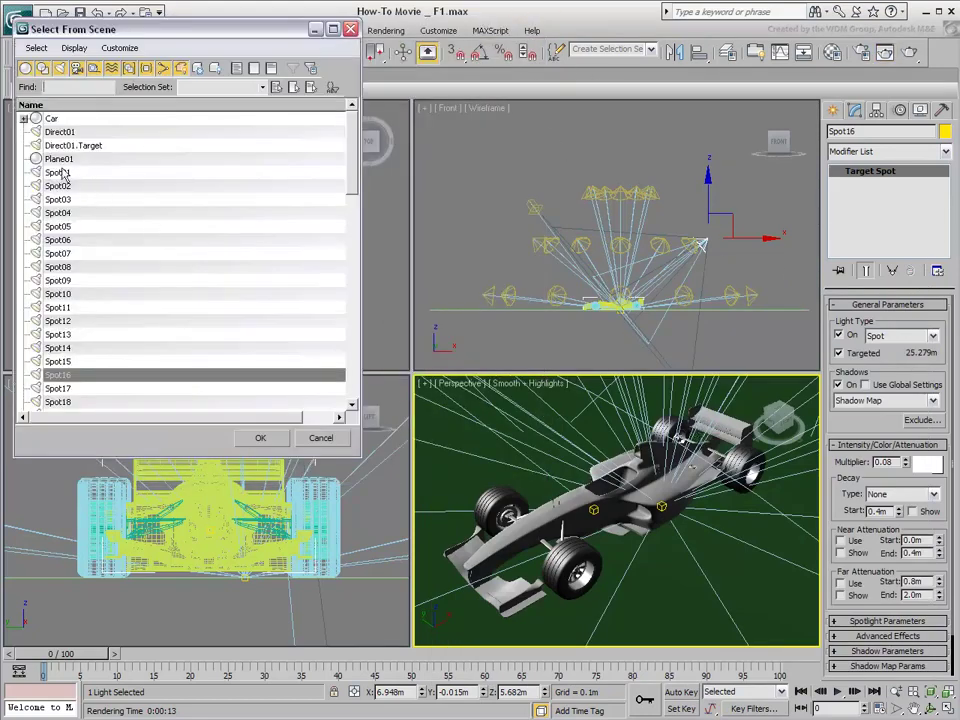
pyautogui.moveTo(64, 172); pyautogui.dragTo(79, 439)
pyautogui.click(259, 437)
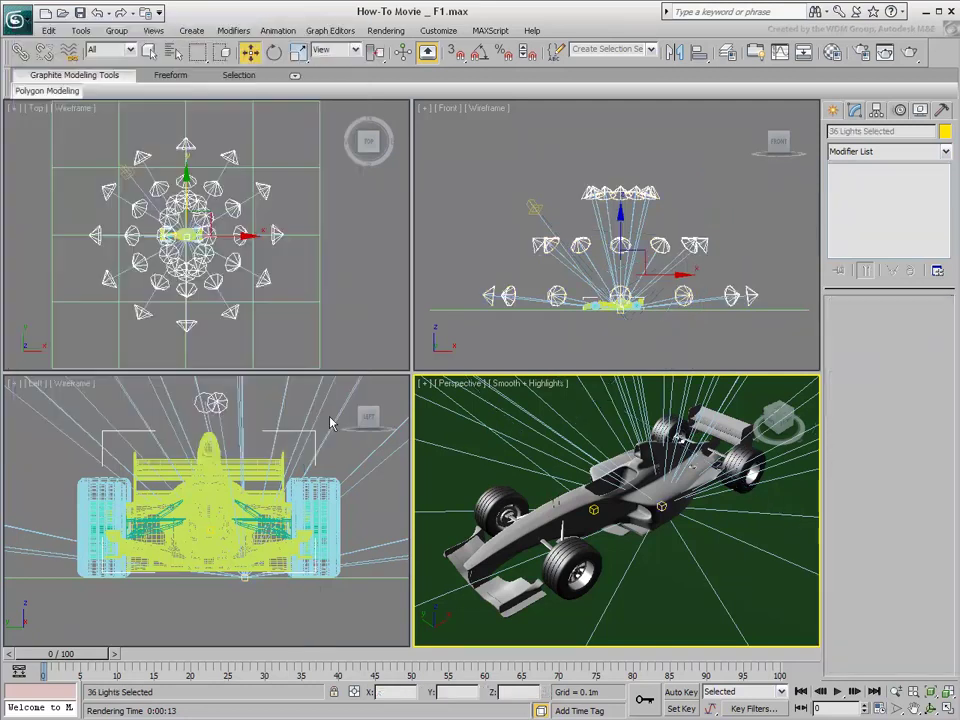
pyautogui.press('Delete')
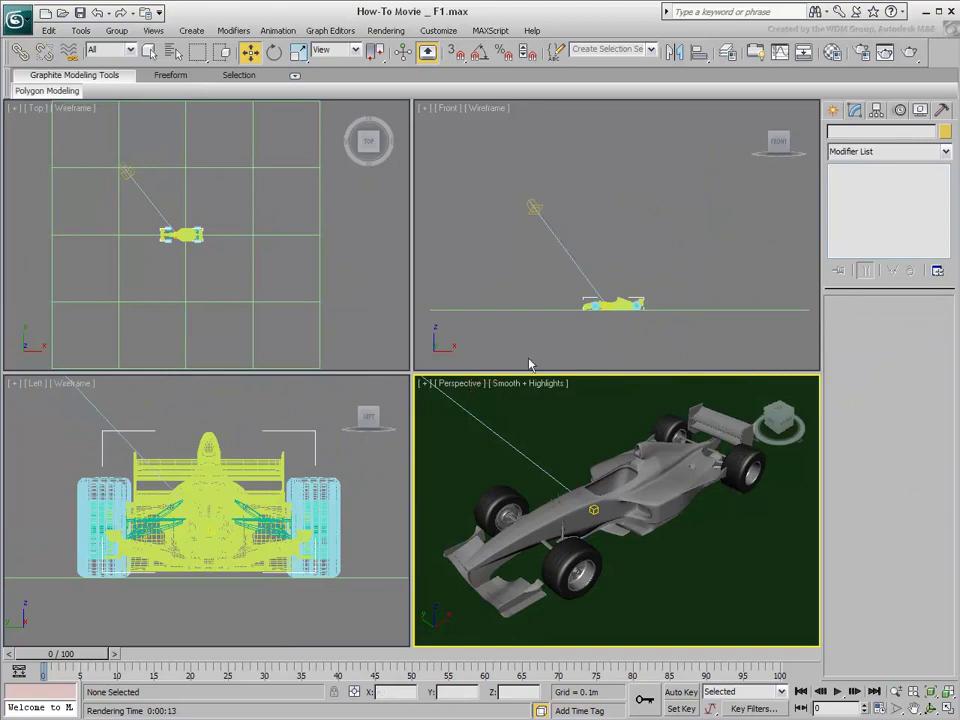
# Place a Skylight in the Top view, clear of the car on the ground plane, and test-render the Perspective view.
pyautogui.click(834, 110)
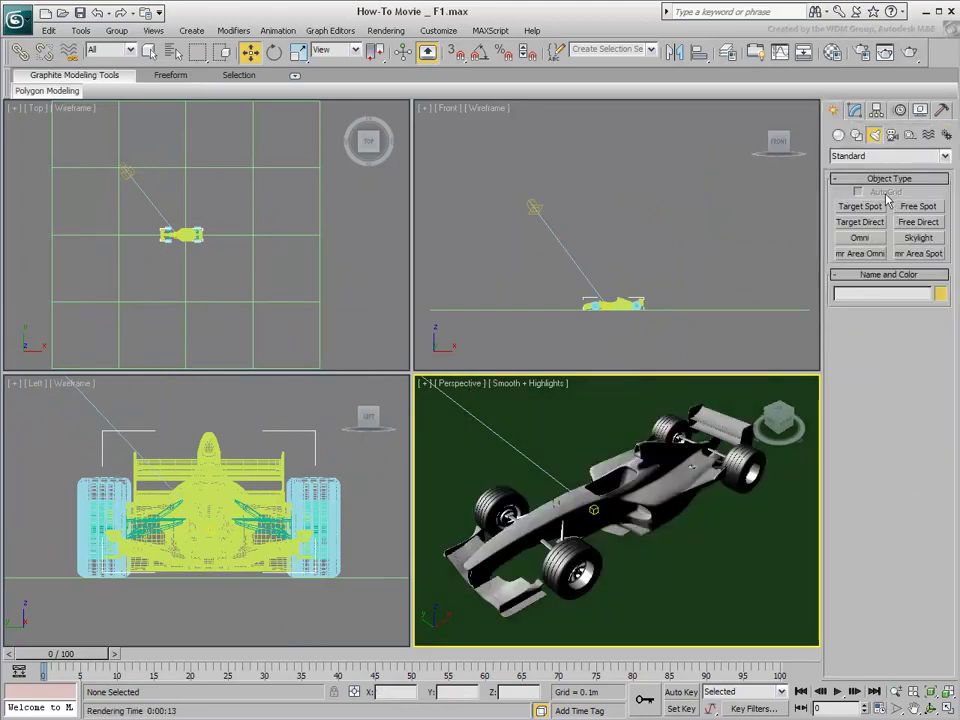
pyautogui.click(918, 238)
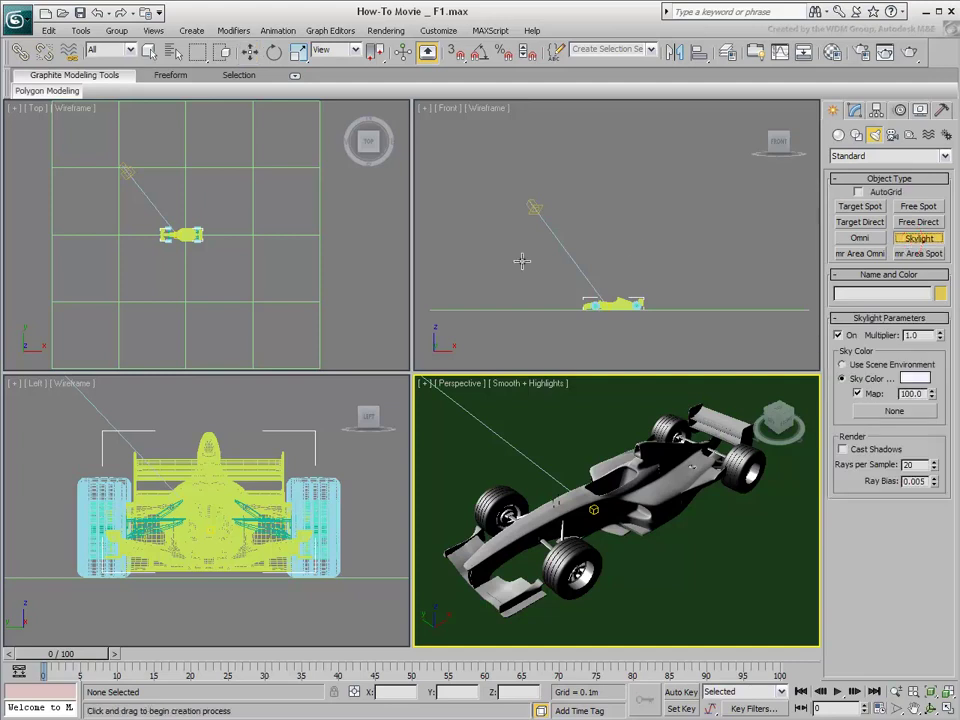
pyautogui.click(277, 267)
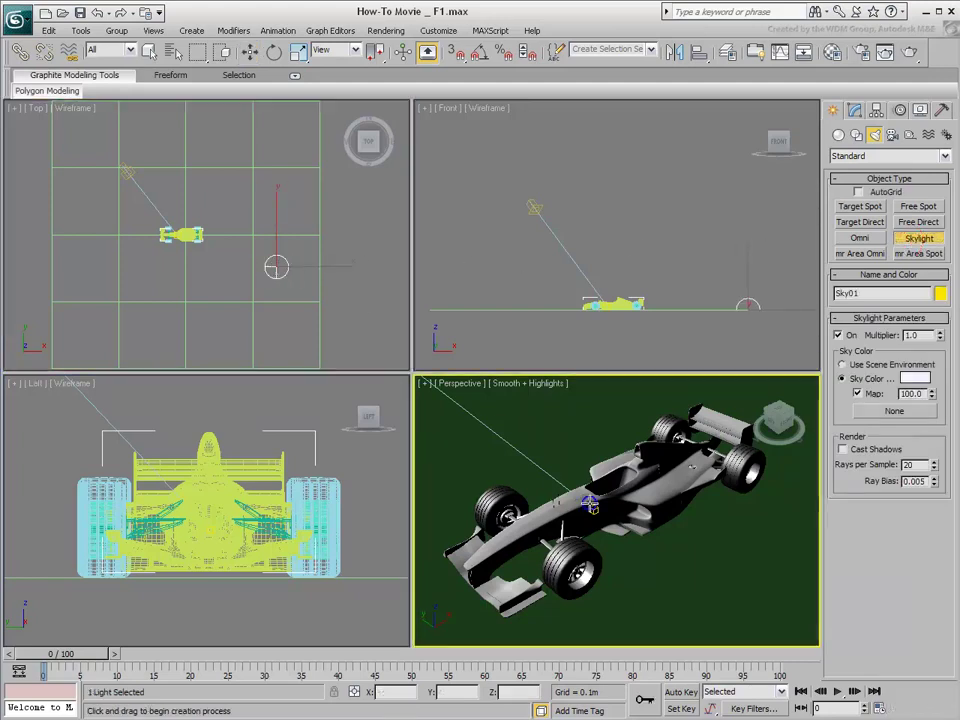
pyautogui.click(910, 52)
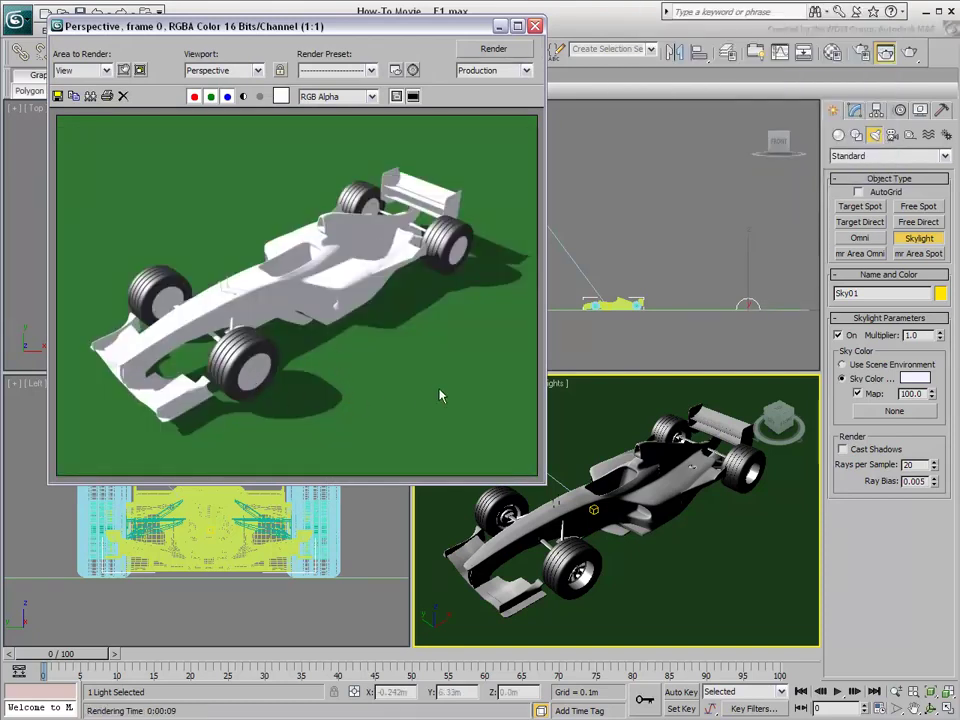
pyautogui.click(535, 25)
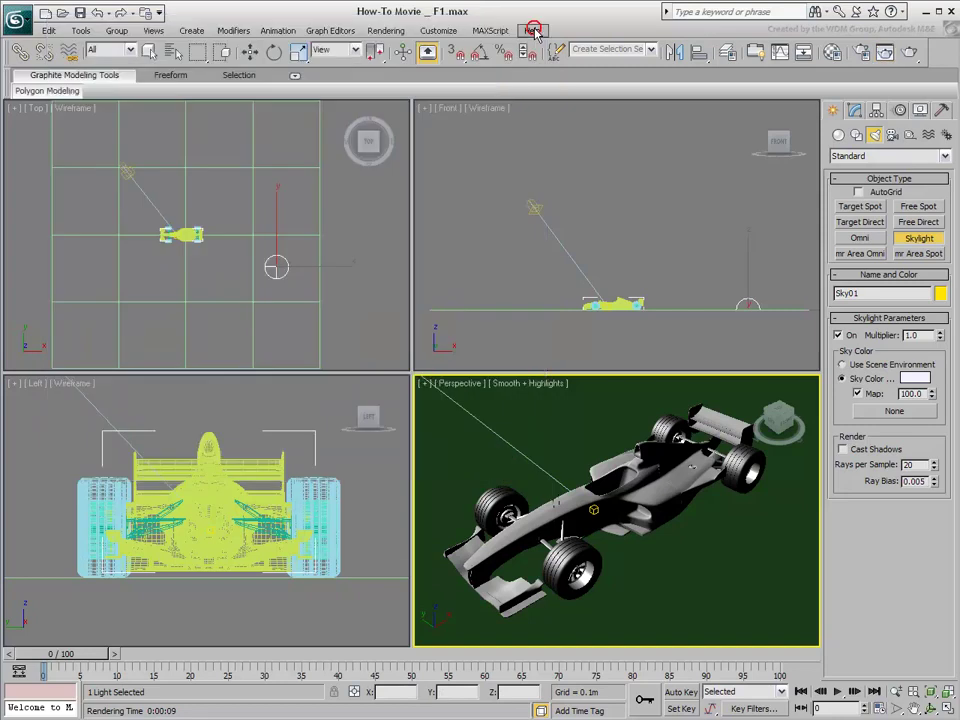
# Choose Light Tracer as the advanced lighting plug-in in the render setup.
pyautogui.click(860, 54)
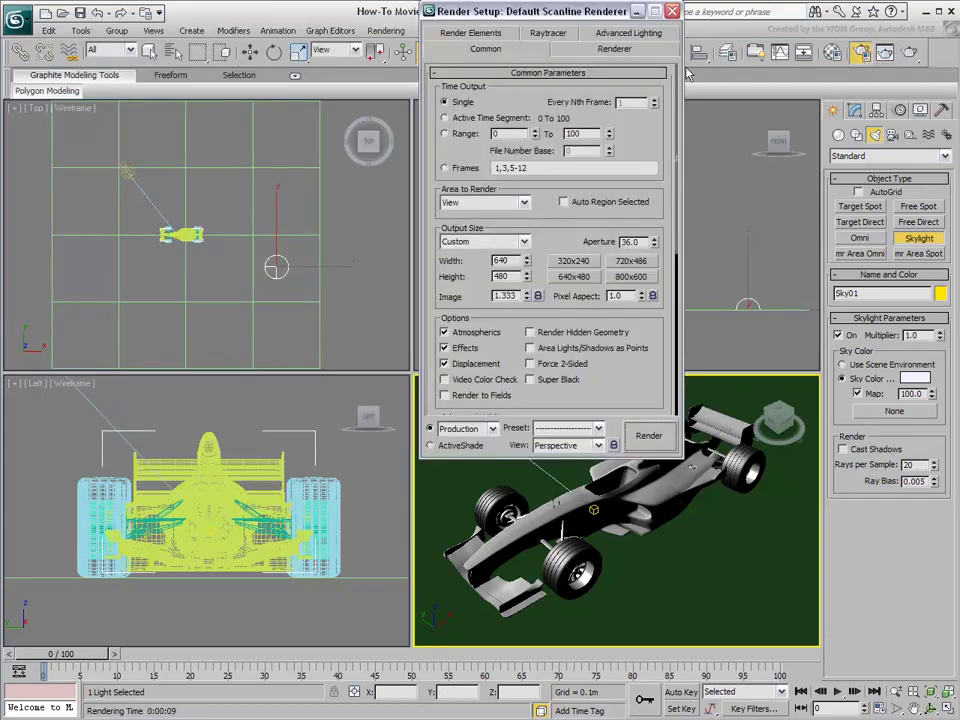
pyautogui.moveTo(583, 18); pyautogui.dragTo(258, 136)
pyautogui.click(283, 152)
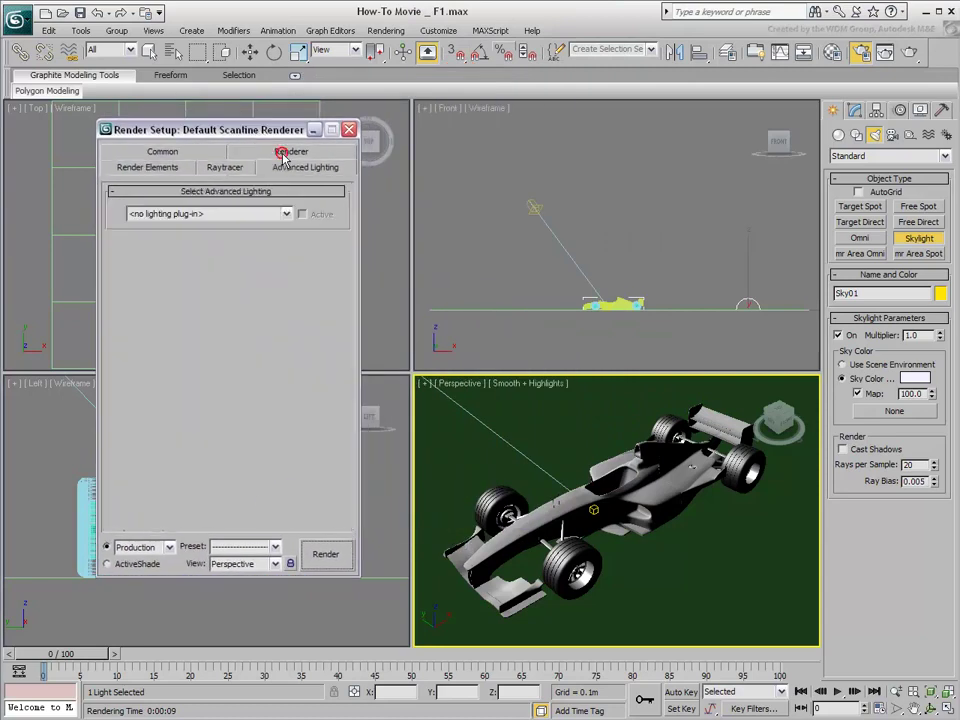
pyautogui.click(165, 213)
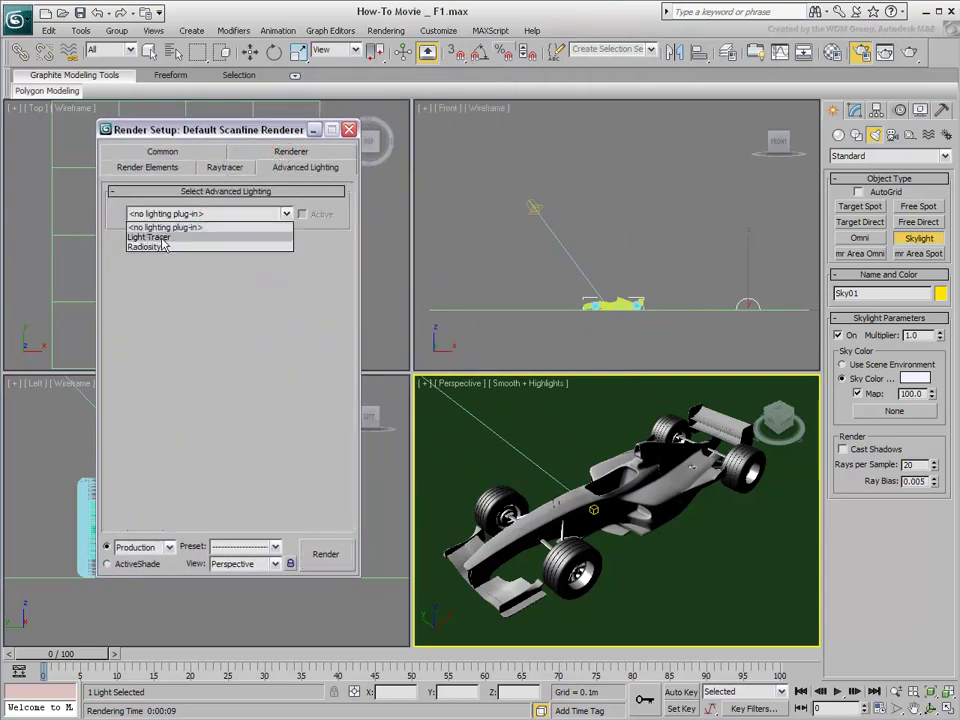
pyautogui.click(163, 237)
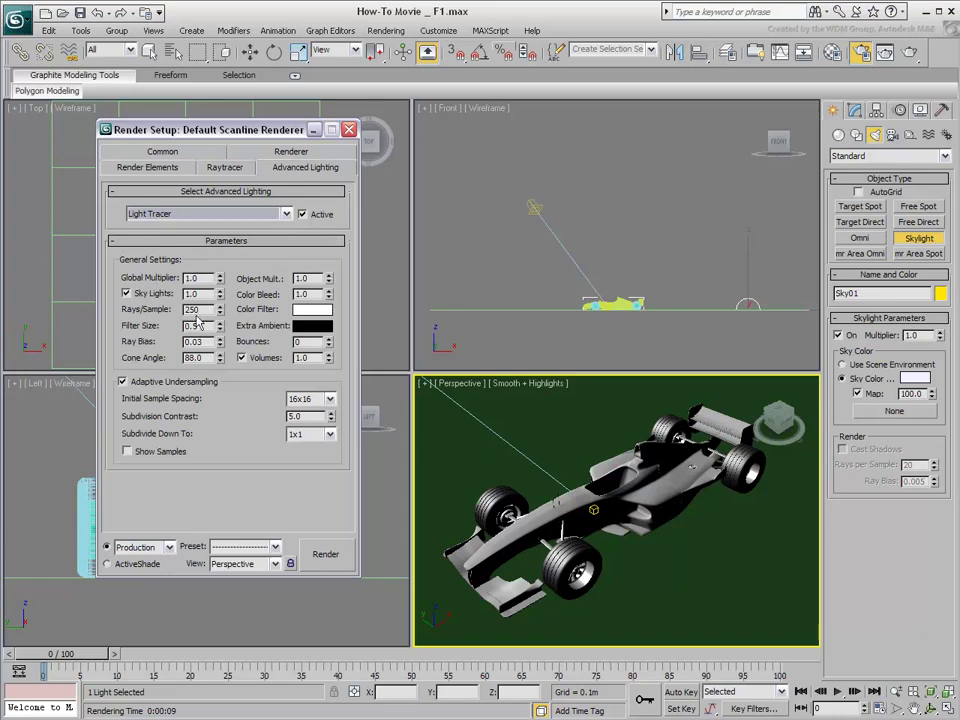
# Set the Light Tracer to 50 rays per sample, color bleed 3.0 and 2 bounces, and render the Perspective view.
pyautogui.write('50')
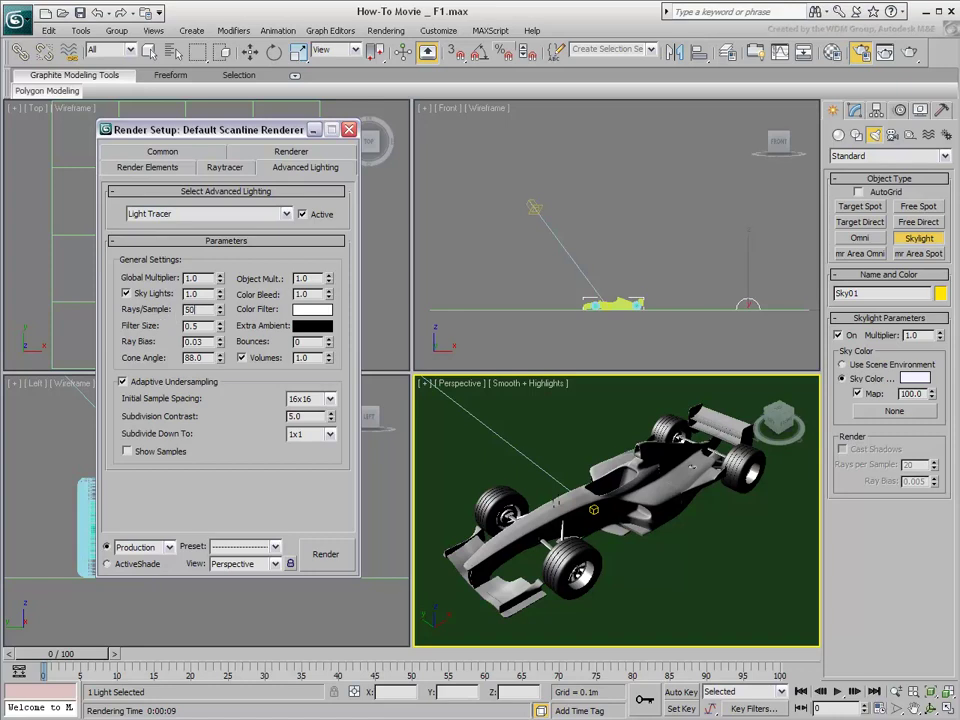
pyautogui.doubleClick(301, 294)
pyautogui.write('3.0')
pyautogui.doubleClick(304, 341)
pyautogui.click(329, 342)
pyautogui.click(910, 51)
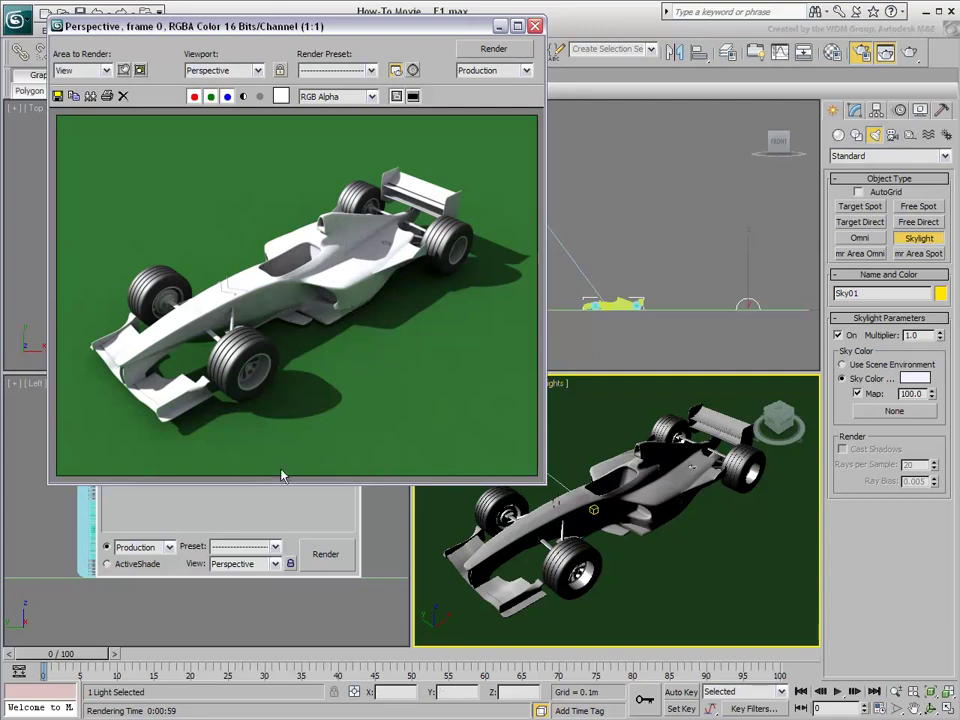
# Raise the Light Tracer's rays per sample to 150, set its filter size to 1.0, and render the Perspective view again.
pyautogui.click(211, 504)
pyautogui.moveTo(201, 309); pyautogui.dragTo(165, 316)
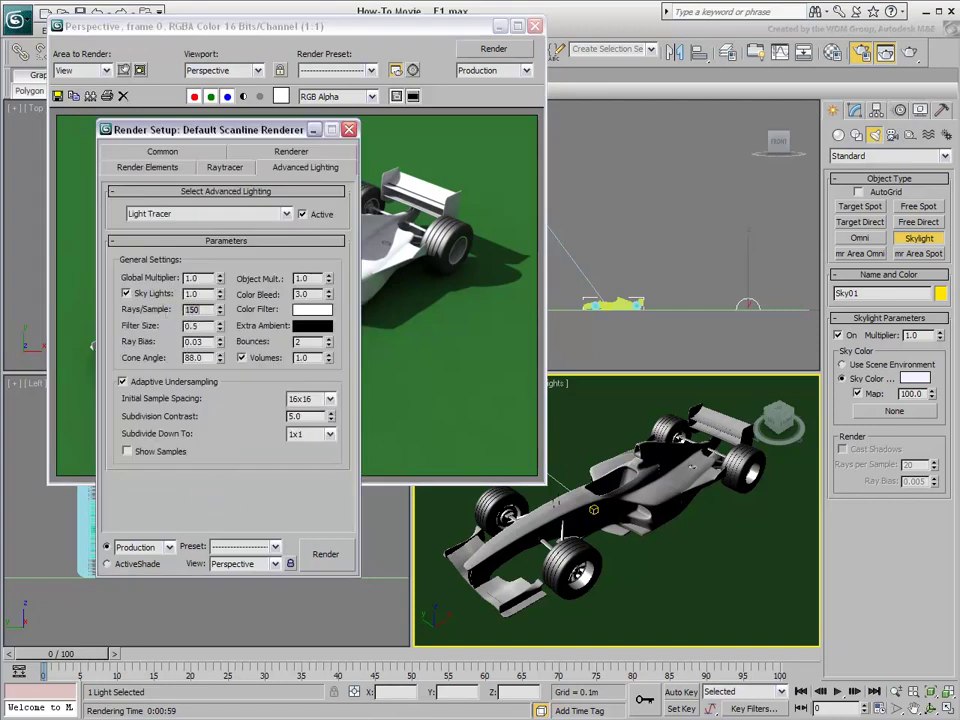
pyautogui.click(203, 326)
pyautogui.write('1.0')
pyautogui.click(323, 556)
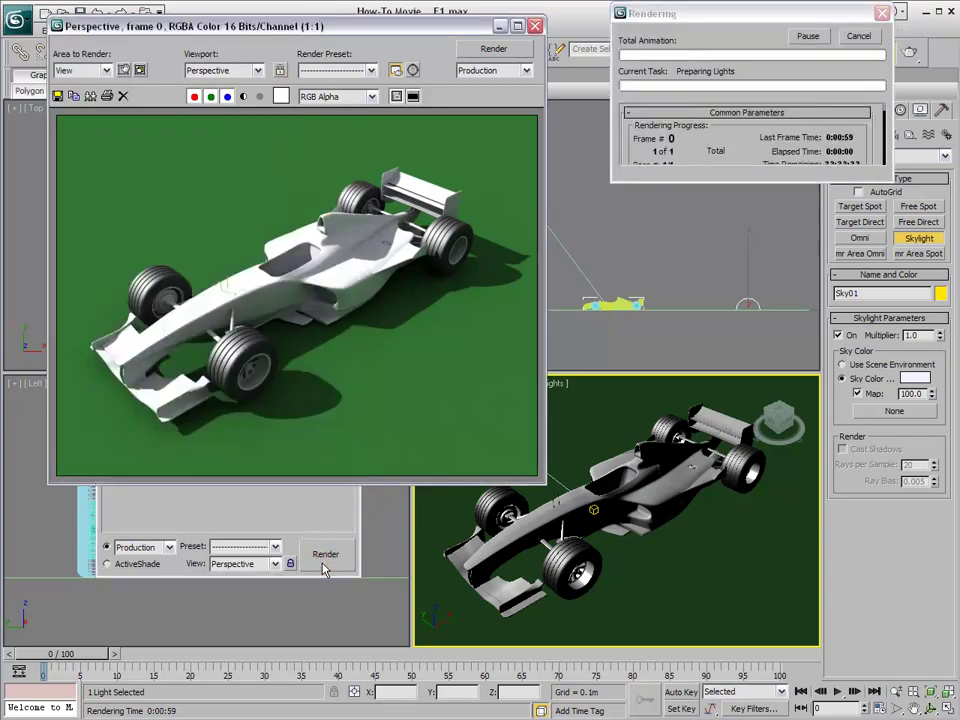